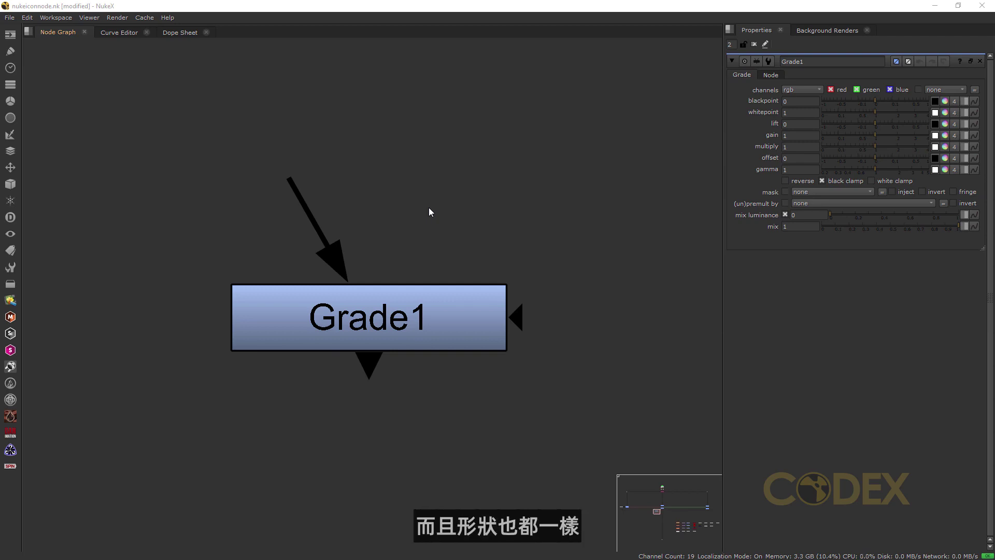
mouse_move(290, 178)
left_mouse_down()
mouse_move(312, 149)
mouse_move(427, 160)
mouse_move(381, 165)
mouse_move(378, 183)
left_mouse_up()
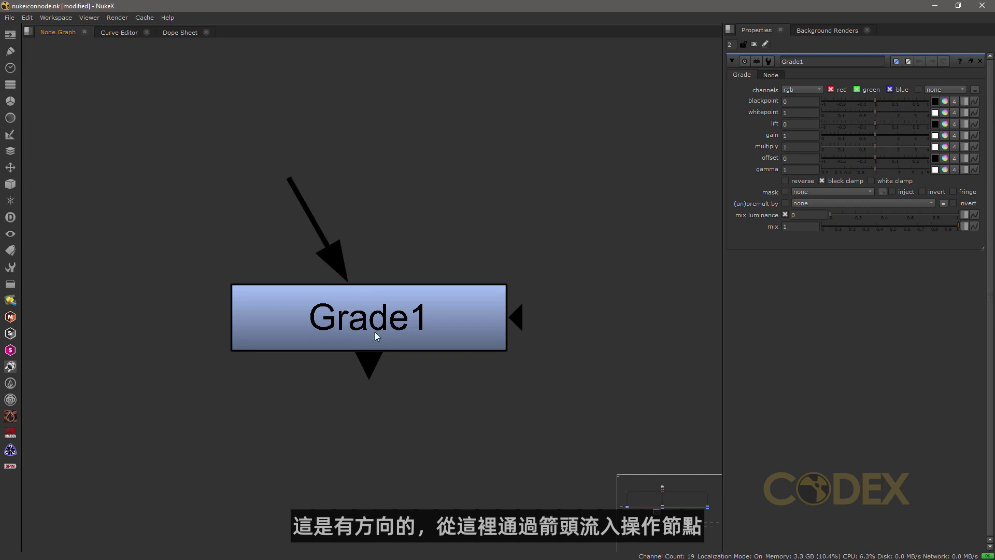
mouse_move(294, 187)
left_mouse_down()
mouse_move(425, 188)
mouse_move(414, 120)
mouse_move(425, 74)
mouse_move(514, 91)
mouse_move(622, 165)
mouse_move(346, 171)
mouse_move(311, 203)
mouse_move(144, 134)
mouse_move(90, 359)
mouse_move(311, 513)
mouse_move(133, 305)
mouse_move(280, 173)
mouse_move(287, 180)
left_mouse_up()
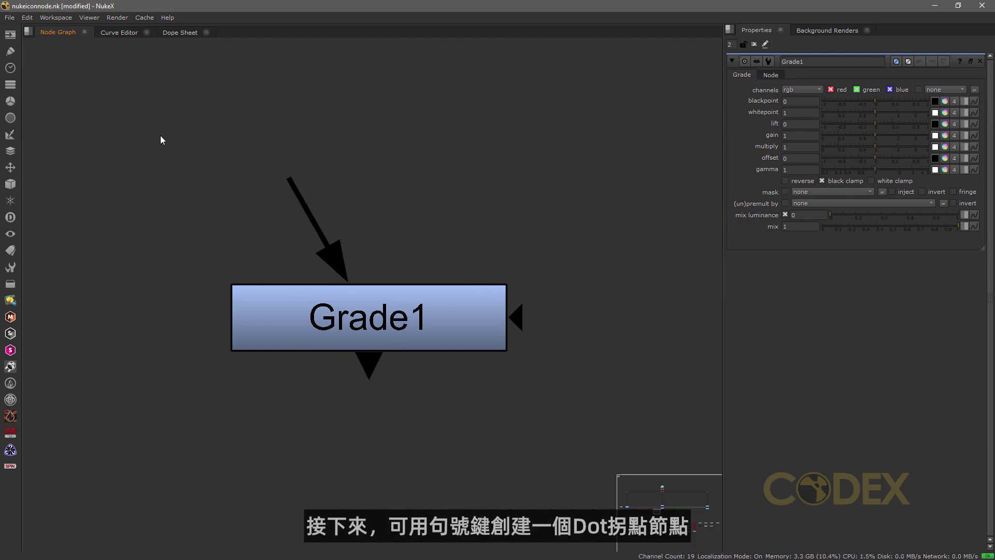
Step: Create a Dot node and connect Grade1's main input to it
key("period")
left_click_drag(298, 133, 156, 181)
left_click_drag(288, 179, 571, 166)
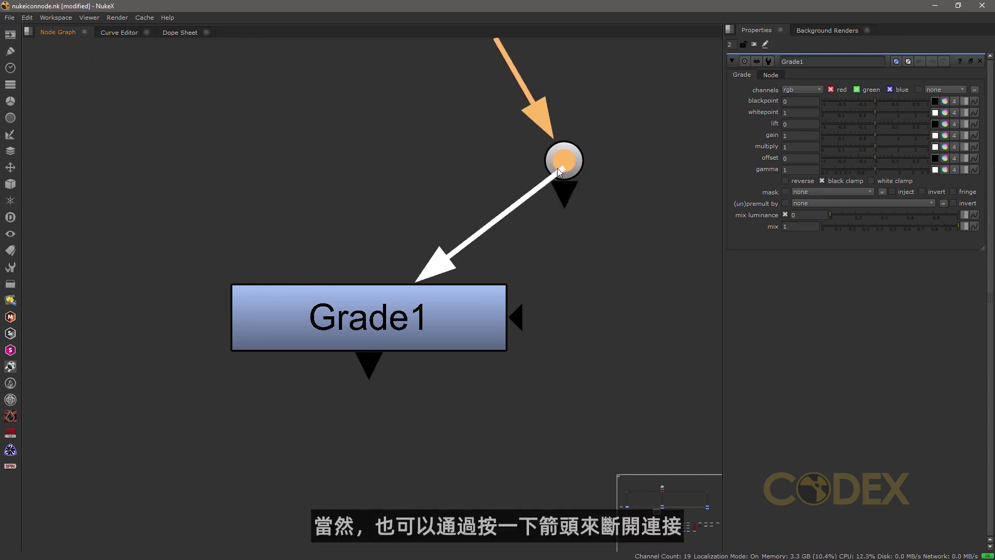
Step: Disconnect Grade1's main input from the Dot node
left_click_drag(421, 271, 462, 155)
left_click(324, 216)
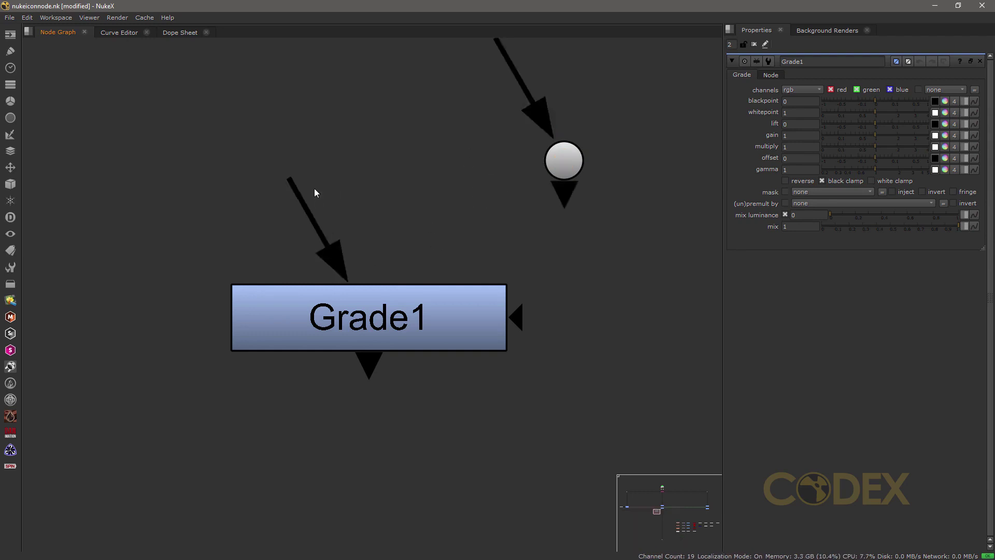
left_click_drag(291, 184, 288, 212)
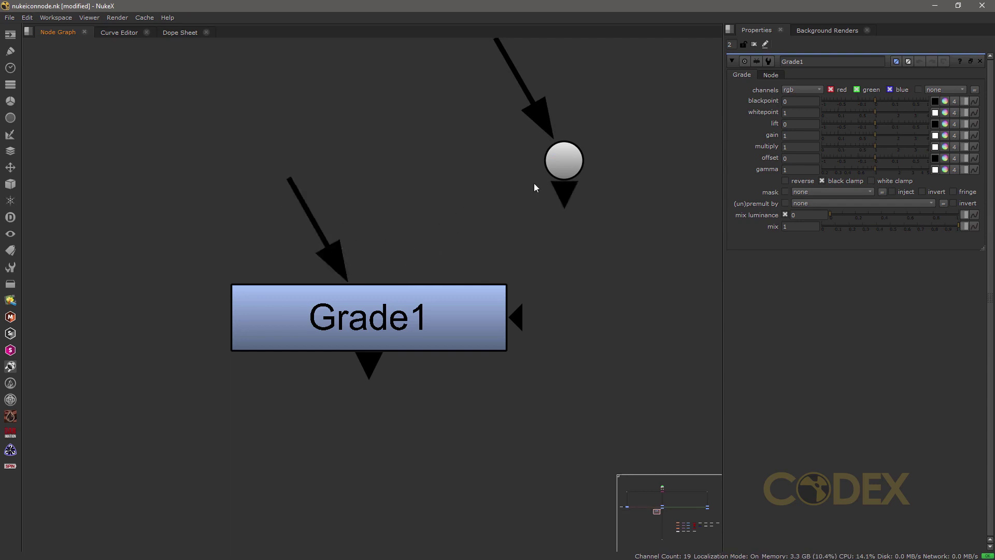
Step: Move the Dot node below and to the left of Grade1, connect Grade1's output to it, and detach the connection
left_click_drag(560, 161, 153, 488)
left_click_drag(362, 380, 155, 479)
left_click_drag(321, 366, 441, 469)
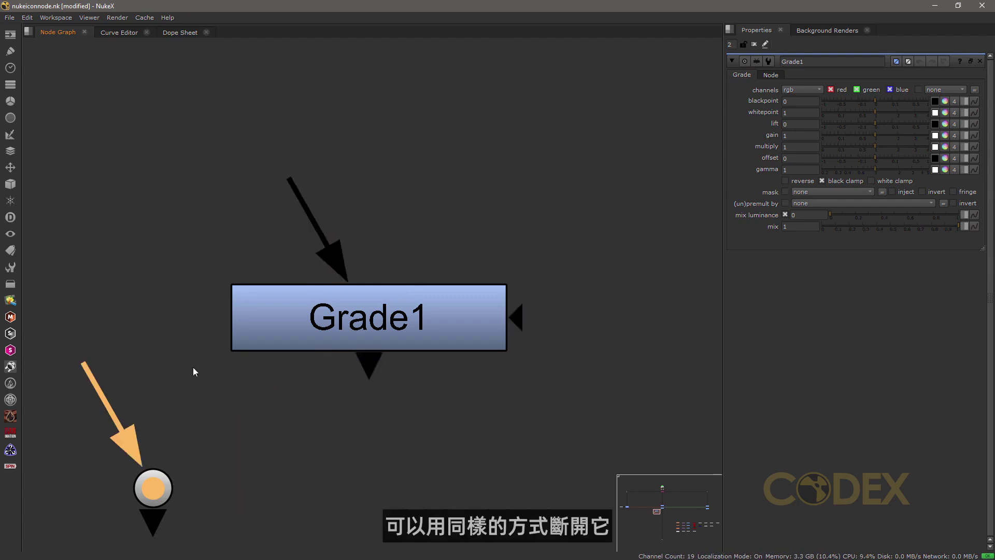
Step: Connect the Dot node's input to Grade1, detach it, and reconnect it from Grade1's output
left_click_drag(90, 370, 373, 334)
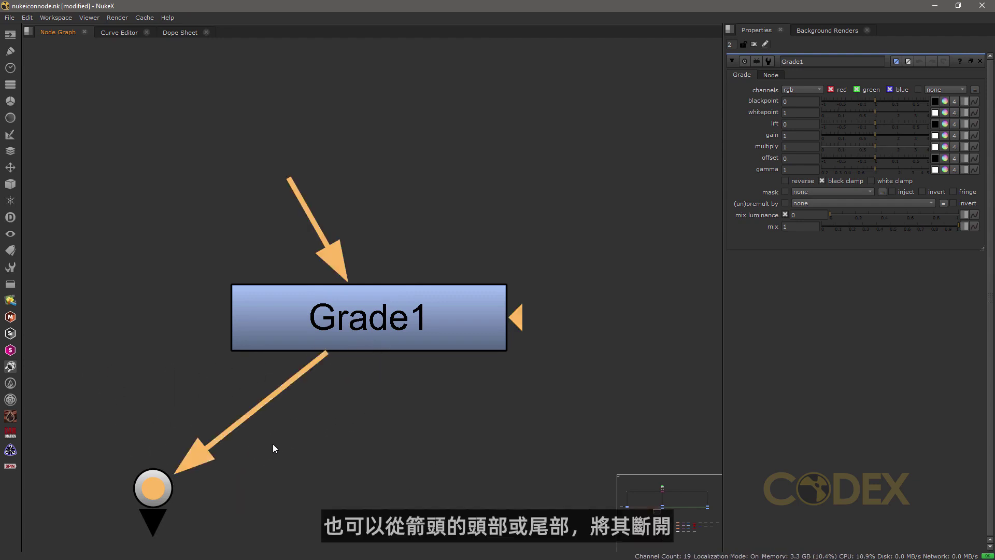
left_click_drag(196, 454, 371, 444)
left_click_drag(373, 366, 187, 463)
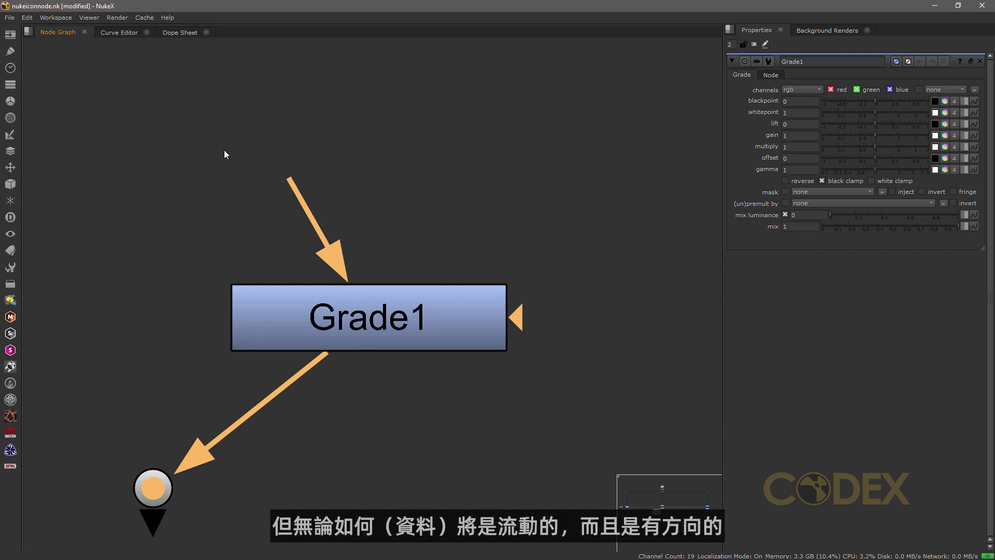
left_click(190, 386)
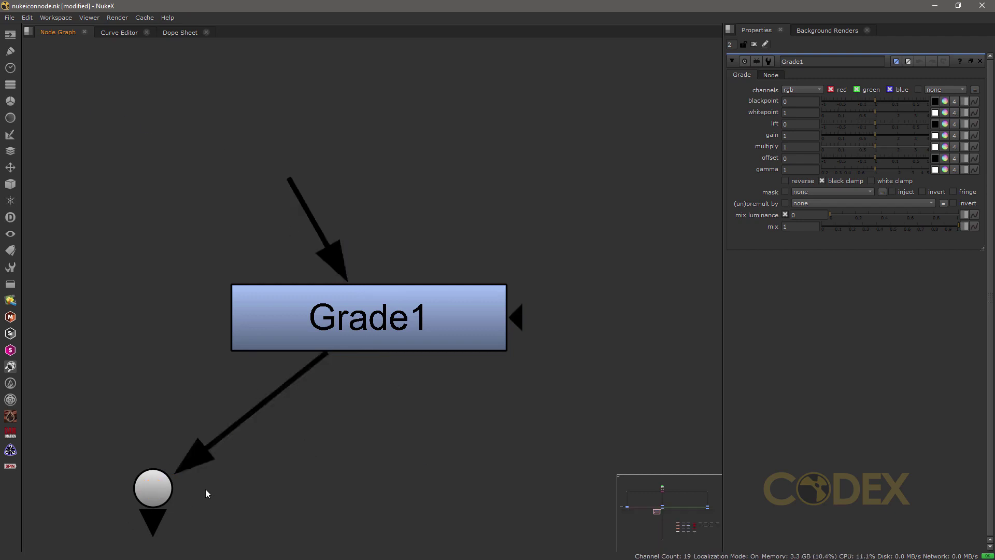
Step: Disconnect the Dot node from Grade1 and move it farther away to the lower left
left_click(380, 318)
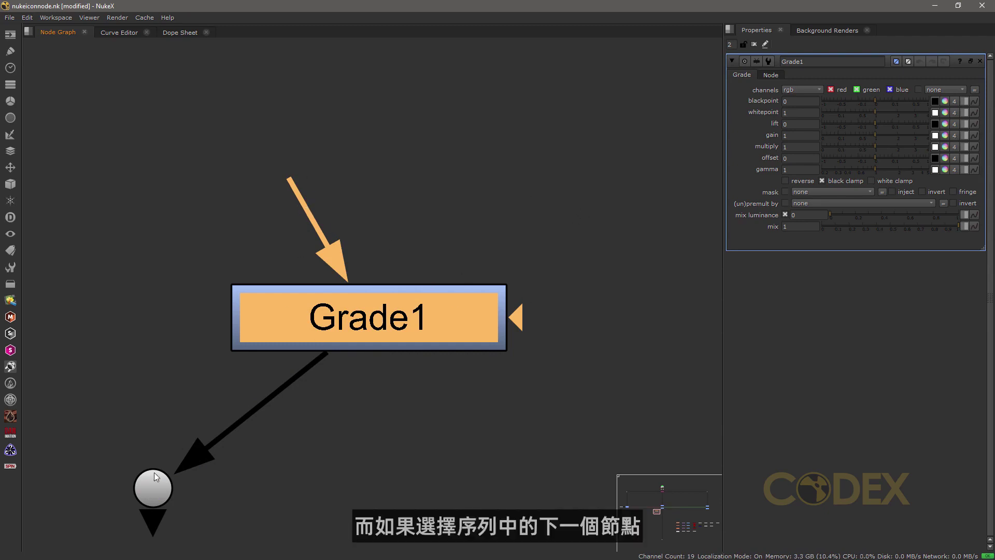
left_click(149, 488)
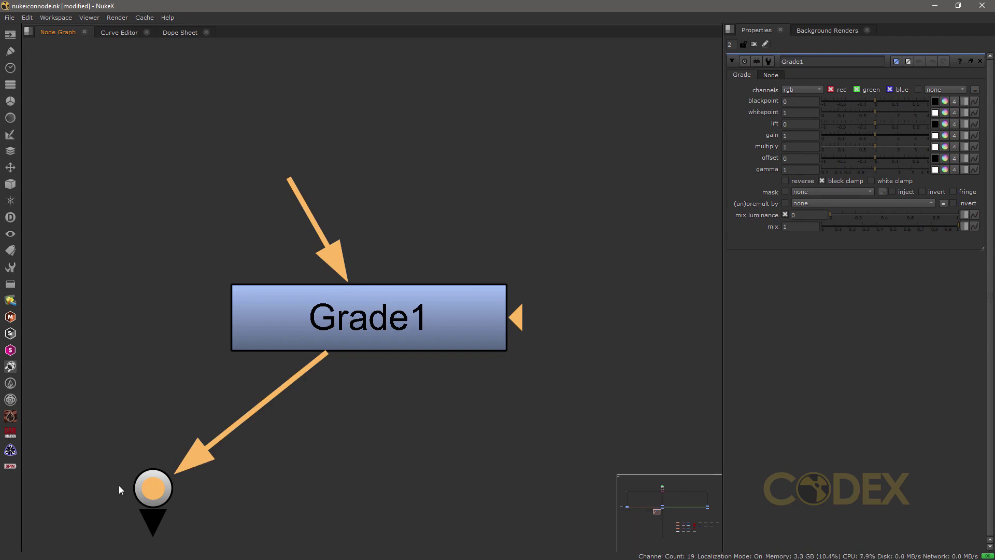
left_click_drag(317, 361, 274, 410)
left_click_drag(149, 485, 21, 543)
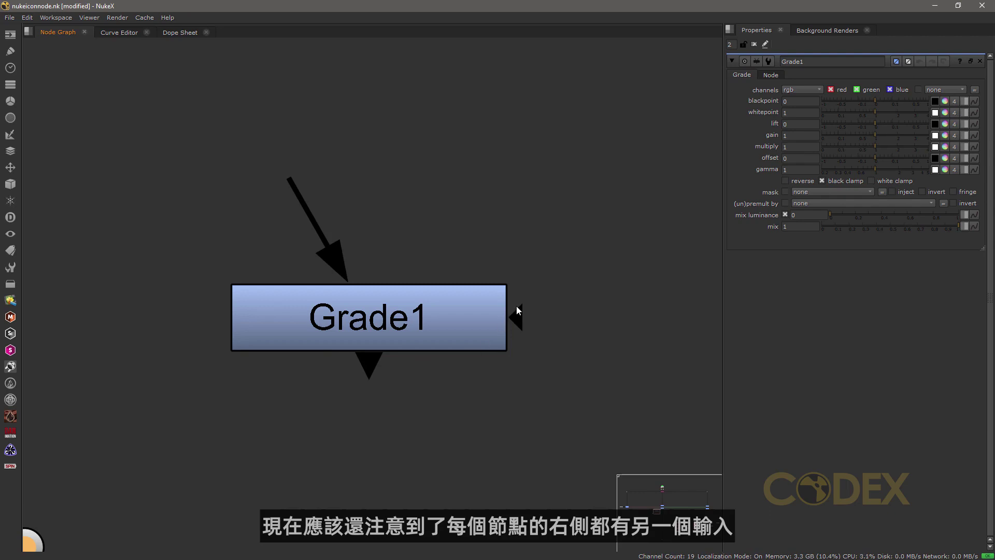
Step: Pull out Grade1's mask input arrow and release it back onto the node's side
left_click_drag(519, 319, 594, 208)
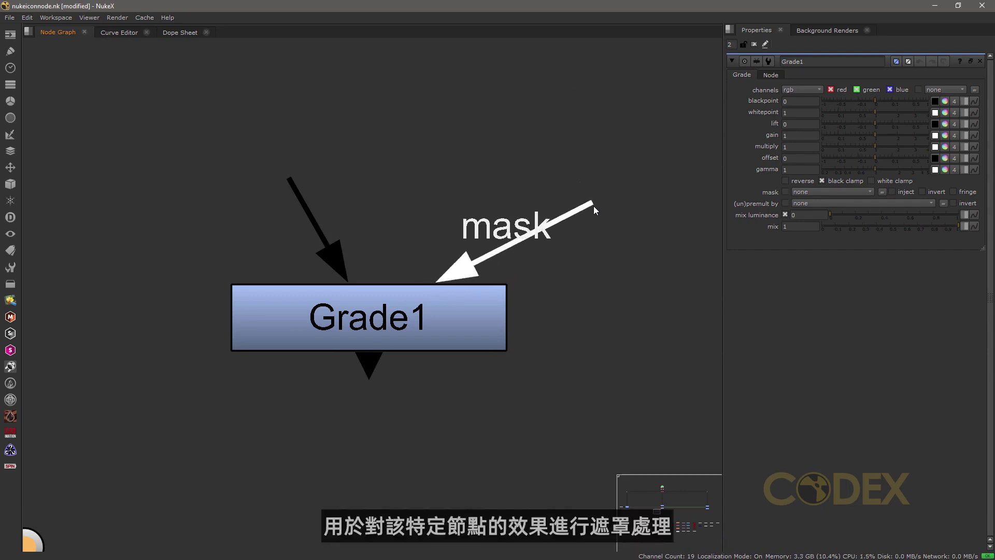
left_click_drag(593, 208, 563, 319)
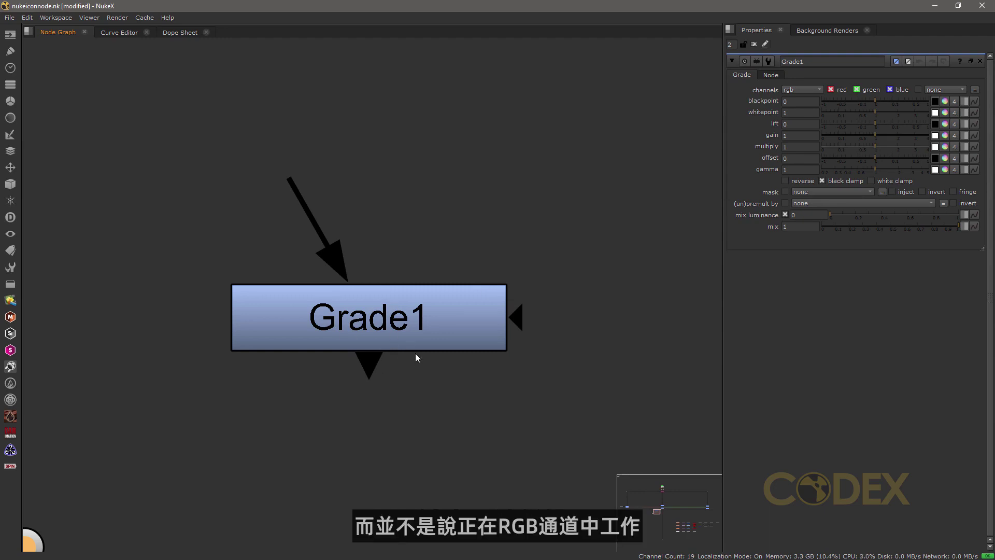
Step: Switch Grade1's channels to alpha and back to rgb
left_click(797, 90)
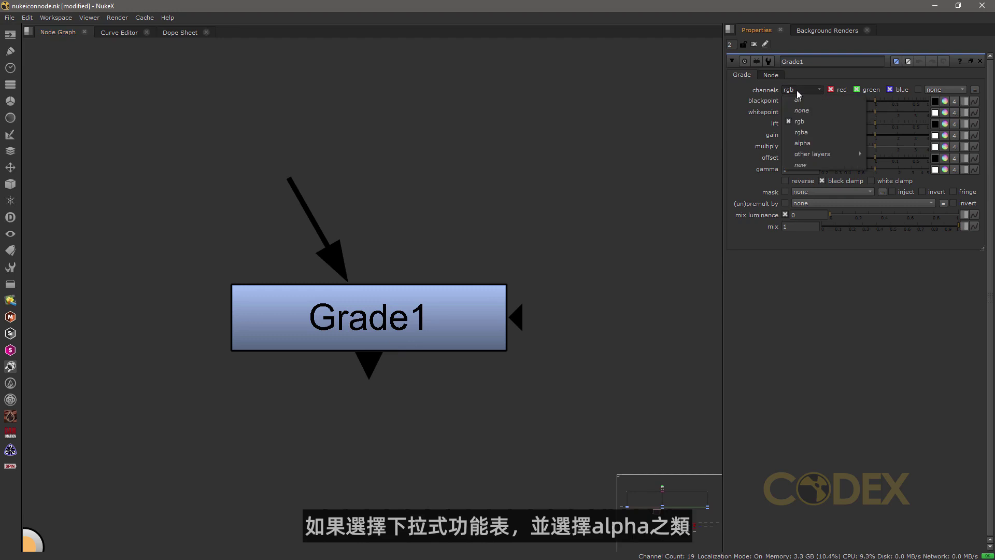
left_click(817, 143)
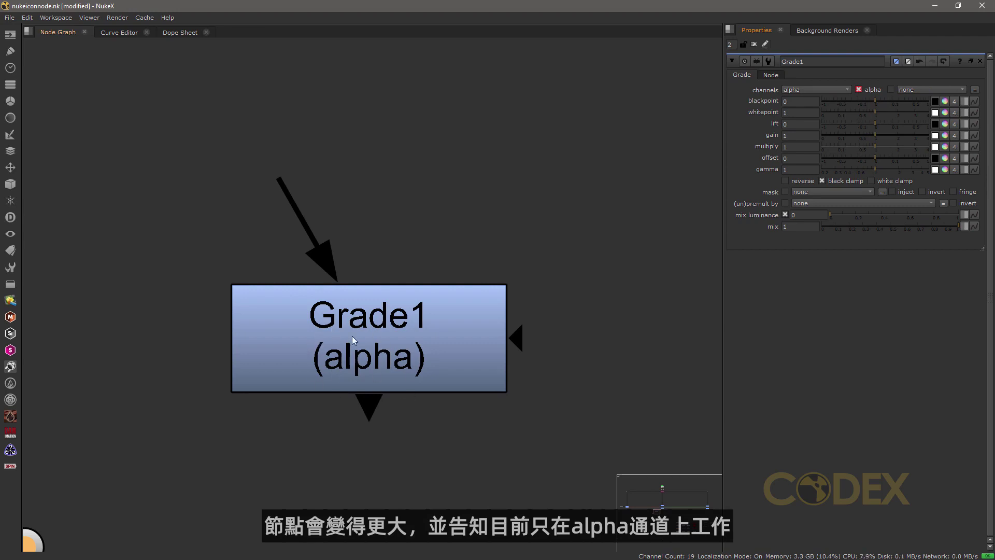
left_click(810, 87)
left_click(814, 123)
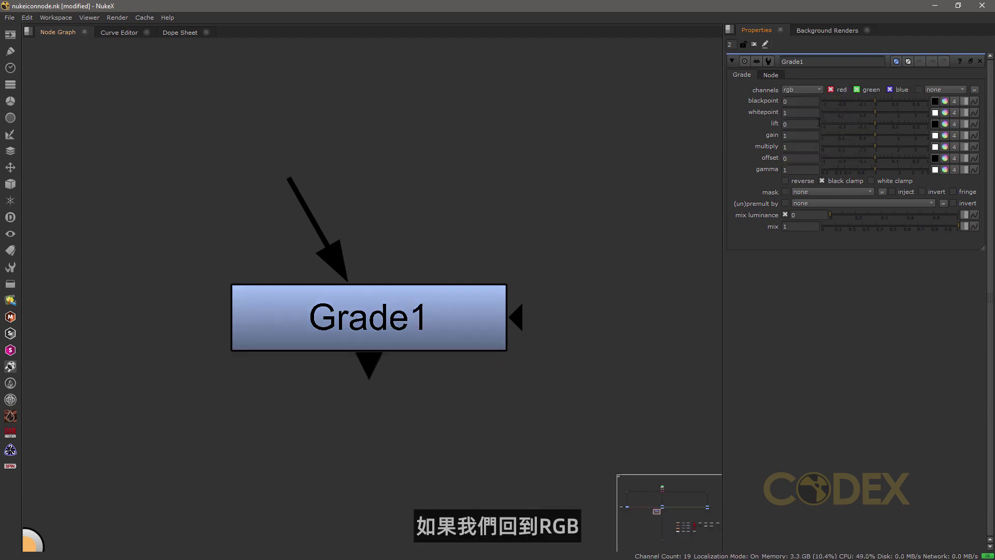
Step: Disable Grade1's blue channel, re-enable it, and disable green and red so that only blue is processed
left_click(889, 89)
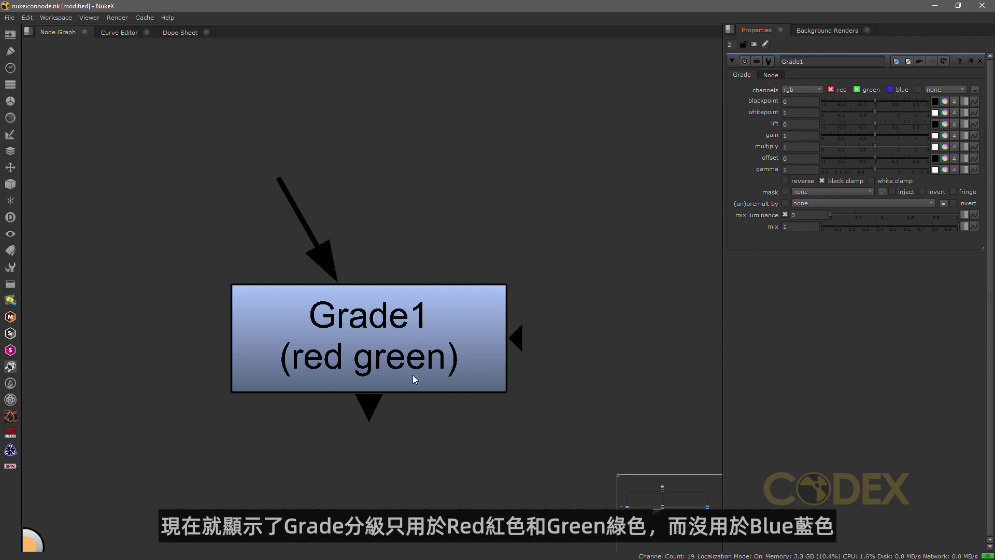
left_click(891, 90)
left_click(857, 89)
left_click(832, 90)
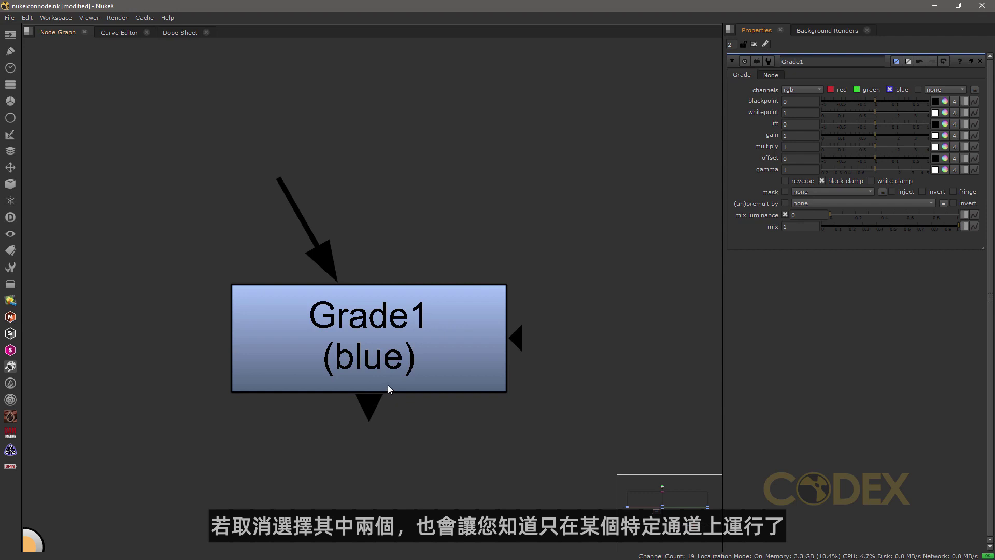
Step: Disable Grade1's blue channel as well and re-enable red, green and blue
left_click(893, 90)
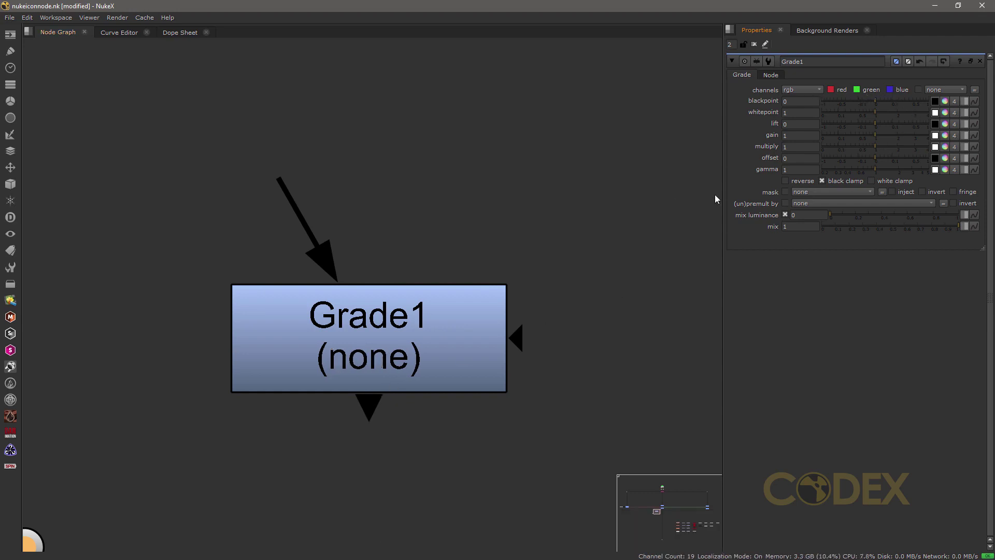
left_click(831, 91)
left_click(856, 90)
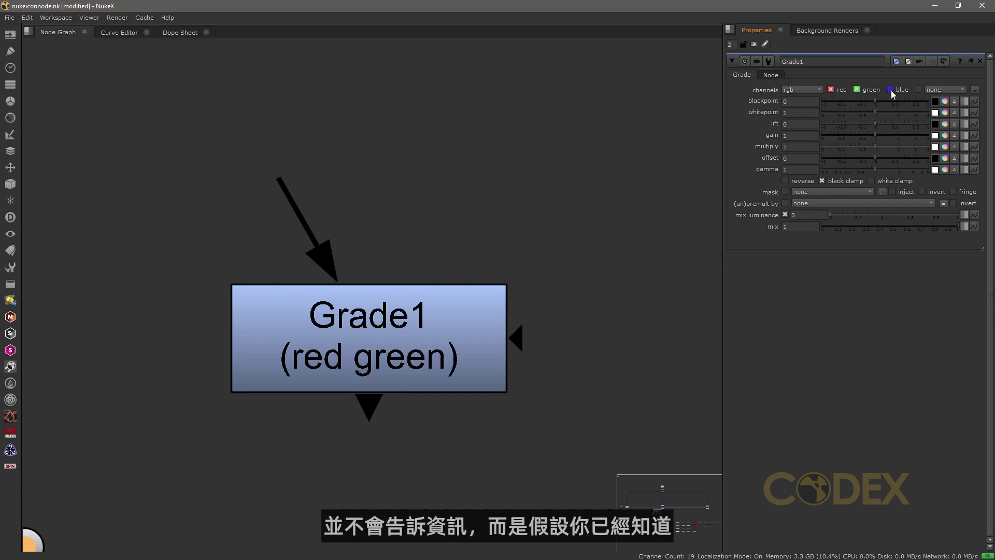
left_click(890, 89)
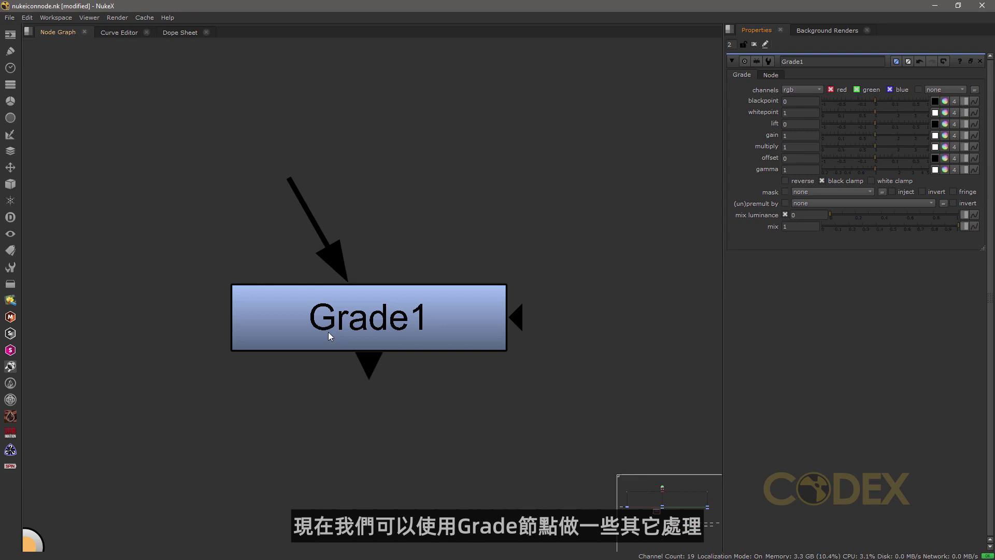
Step: Create a CheckerBoard node above Grade1 and connect it to Grade1's main input
left_click(10, 35)
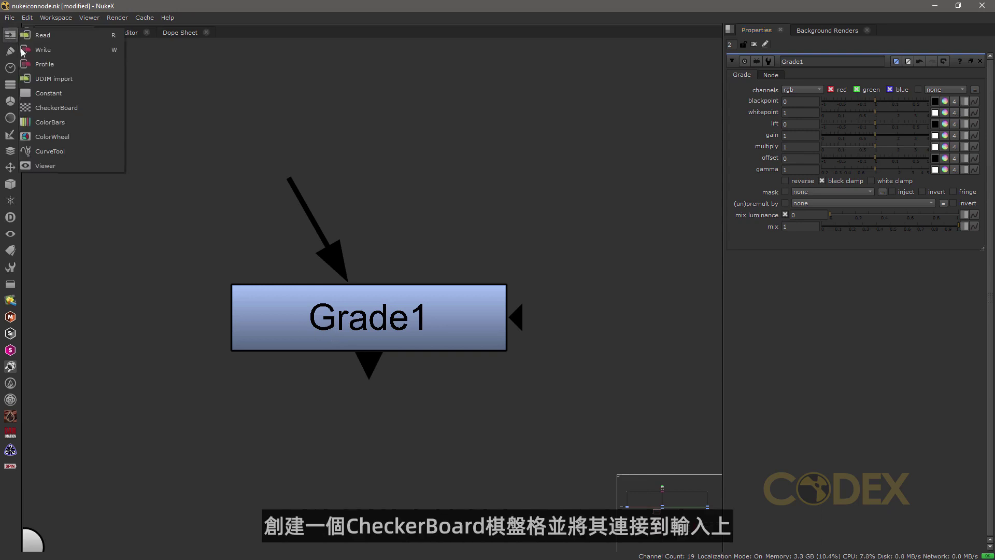
left_click(48, 108)
left_click_drag(335, 168, 184, 145)
left_click(325, 228)
left_click_drag(315, 222, 469, 51)
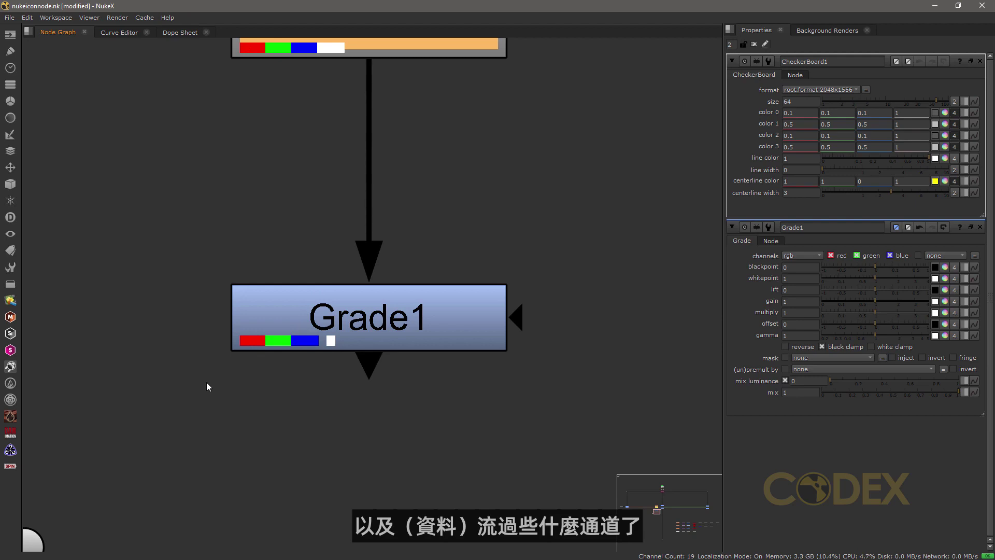
Step: Move the CheckerBoard1 node closer to Grade1 and close CheckerBoard1's properties
scroll(278, 217, "up", 3)
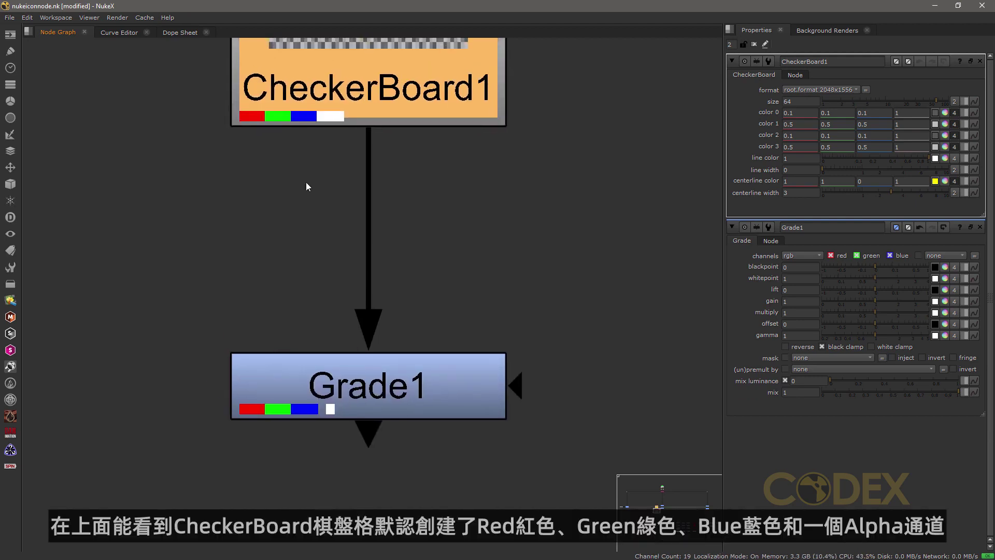
left_click_drag(346, 117, 278, 255)
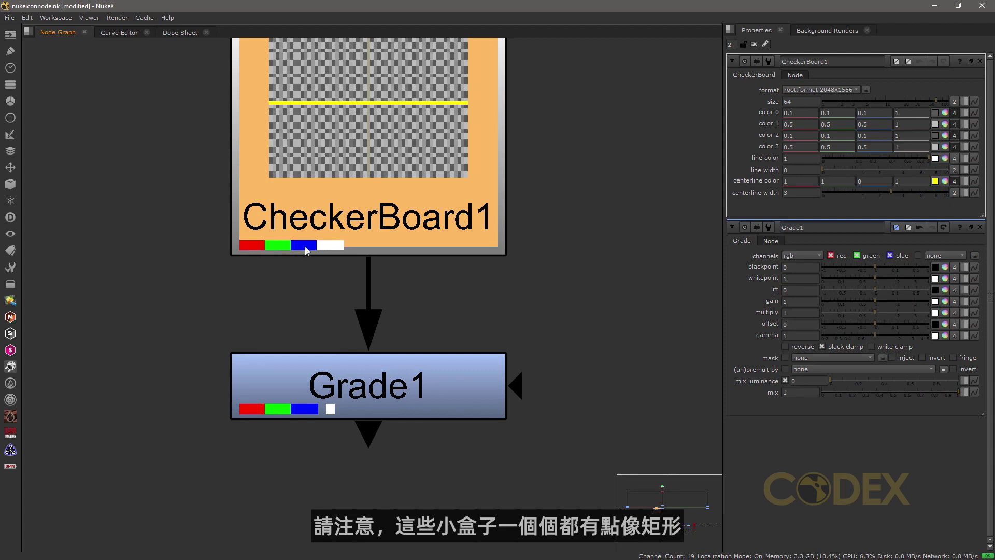
left_click(540, 236)
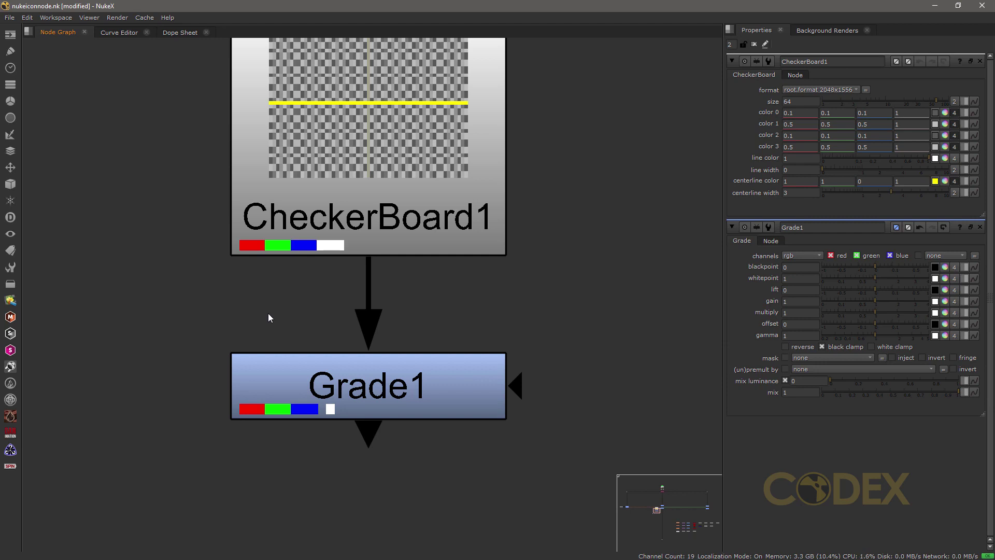
middle_click_drag(475, 293, 462, 192)
left_click_drag(410, 296, 411, 356)
left_click(447, 231)
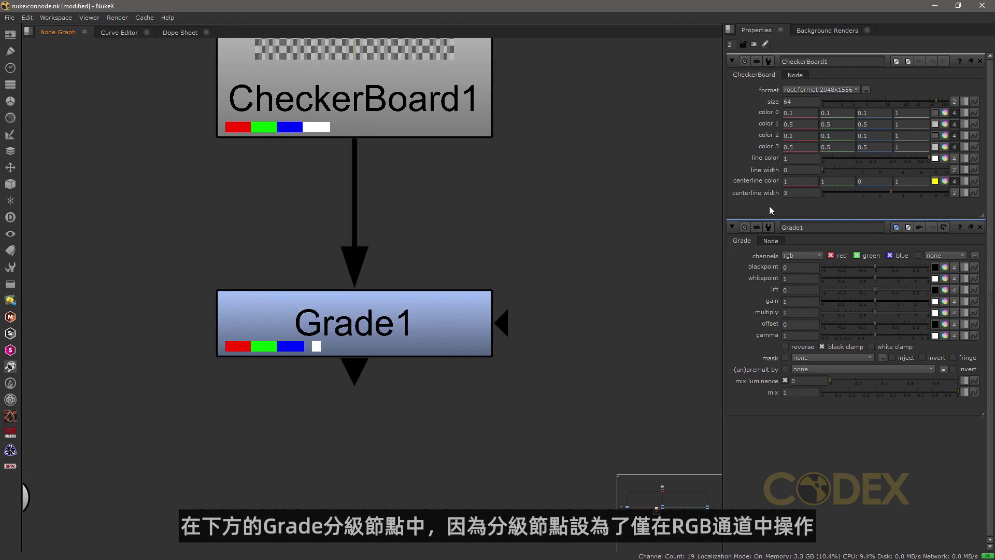
left_click(980, 61)
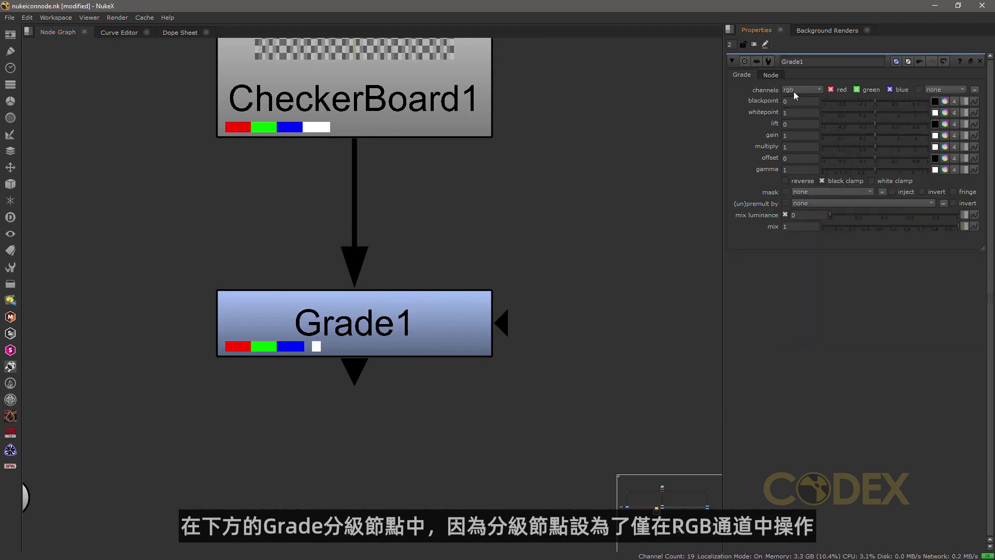
Step: Set Grade1's gain to 1.4 and exclude the green channel from the grade
mouse_move(874, 134)
left_mouse_down()
mouse_move(831, 134)
mouse_move(885, 134)
left_mouse_up()
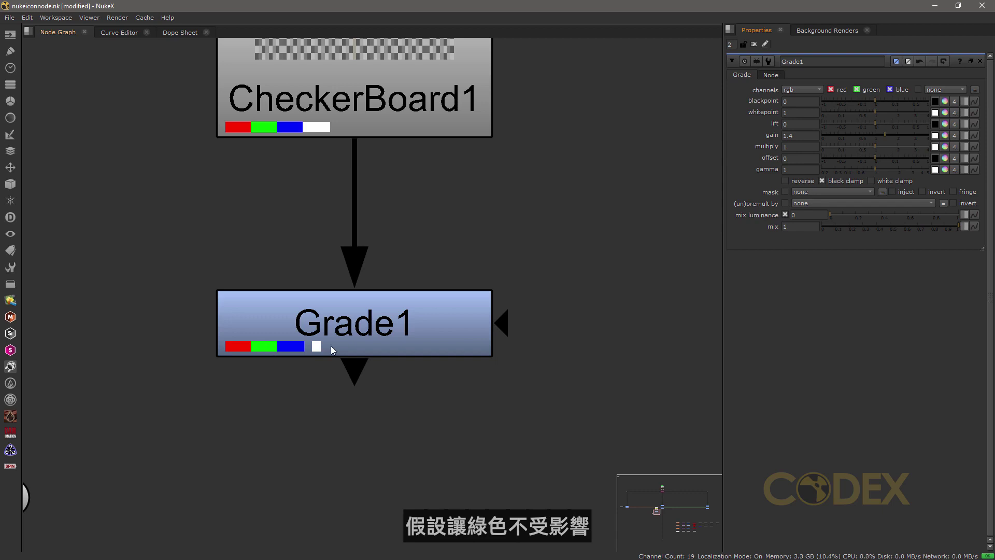
left_click(856, 90)
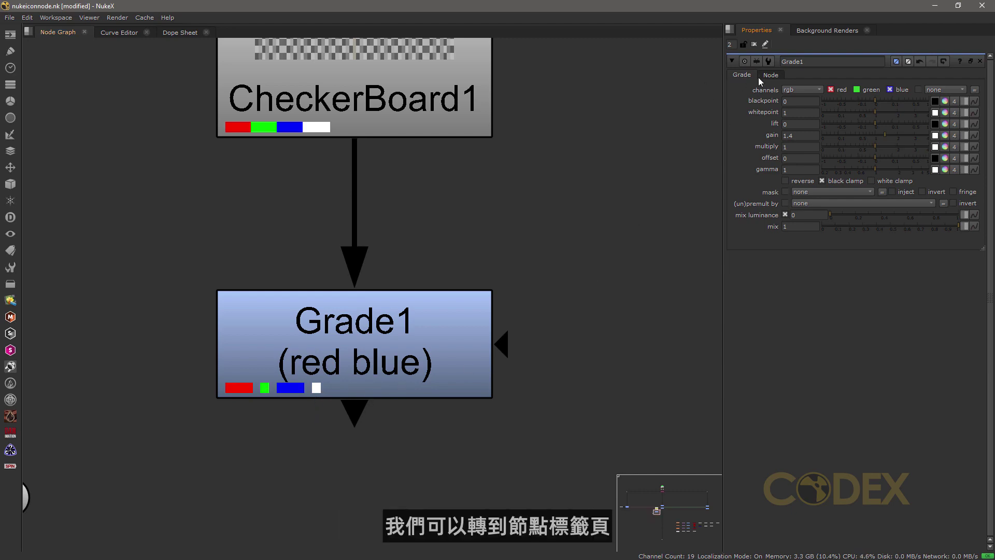
Step: Label the Grade1 node "What?"
left_click(771, 75)
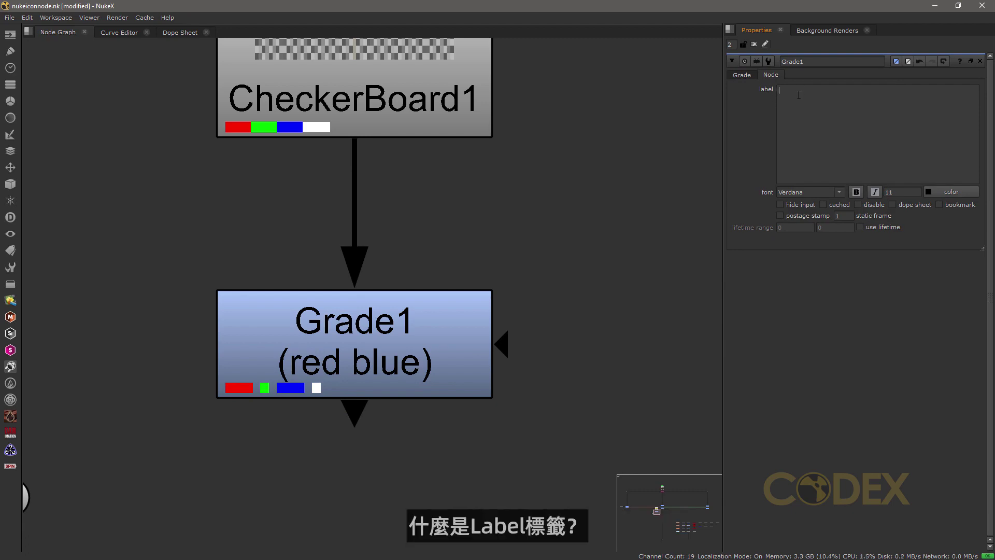
type("What")
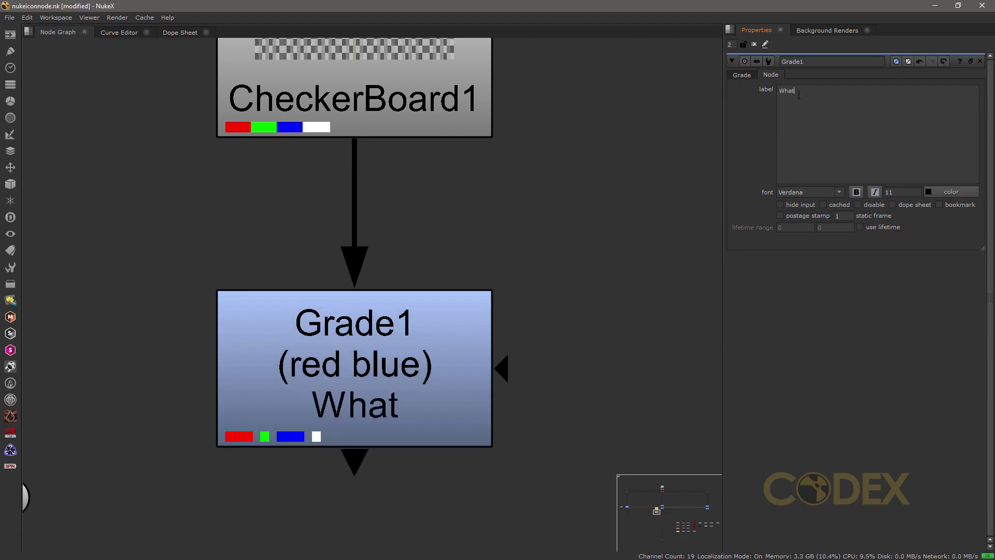
type("?")
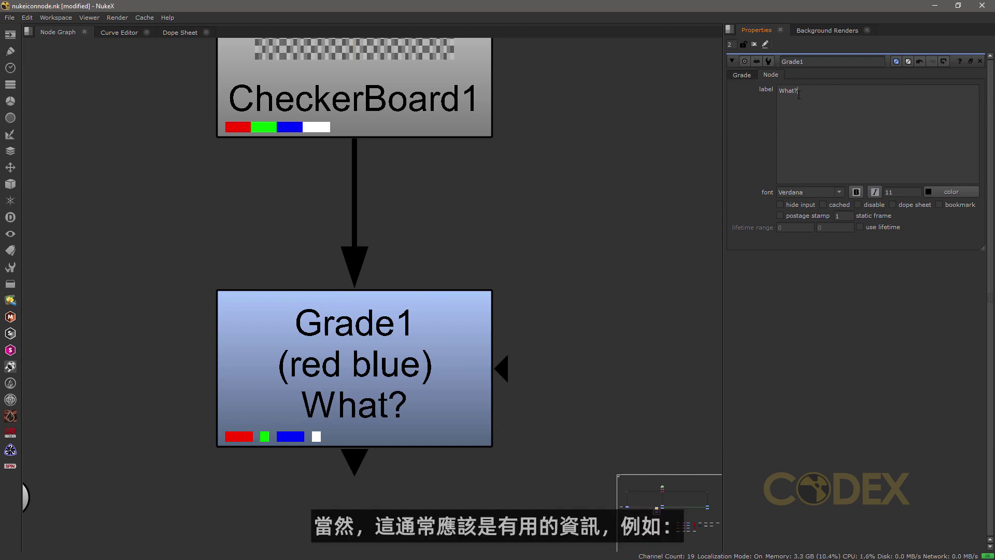
Step: Clear the label text of the Grade1 node
key("BackSpace")
key("BackSpace")
key("BackSpace")
key("BackSpace")
key("BackSpace")
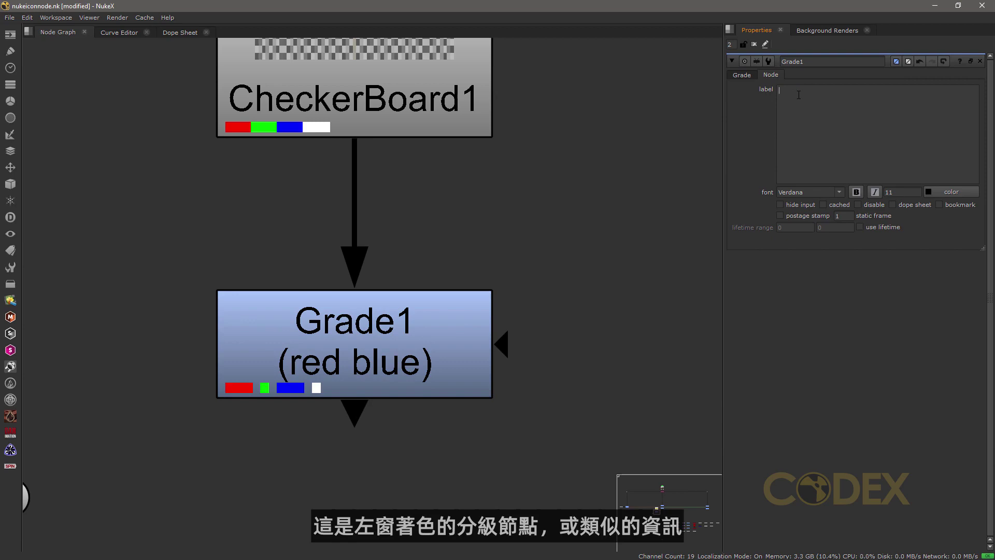
Step: Label the Grade1 node "tint window left" and clear that label again
type("tint window left")
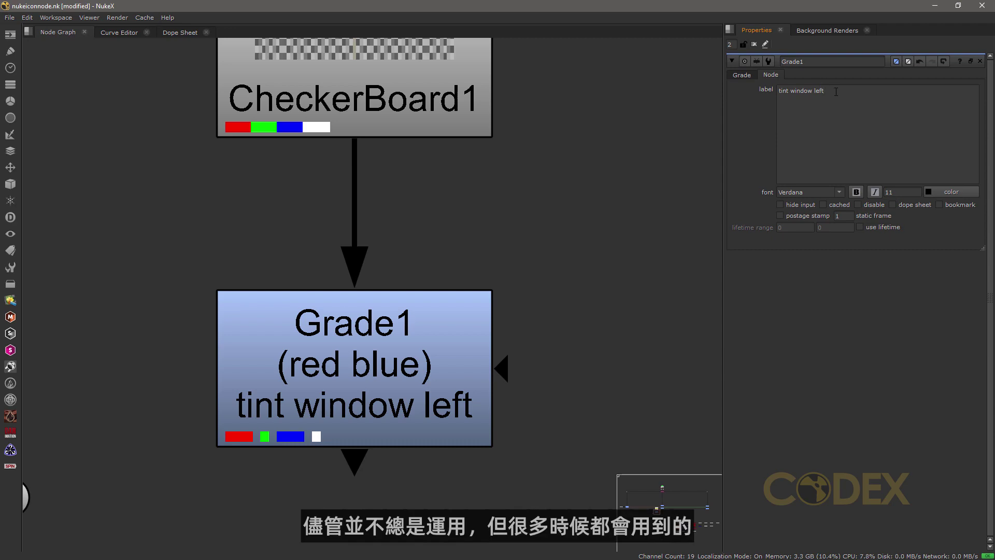
key("ctrl+a")
key("BackSpace")
Step: Make Grade1's node text bold and try the fonts Source Sans Pro and Showcard Gothic
left_click(856, 192)
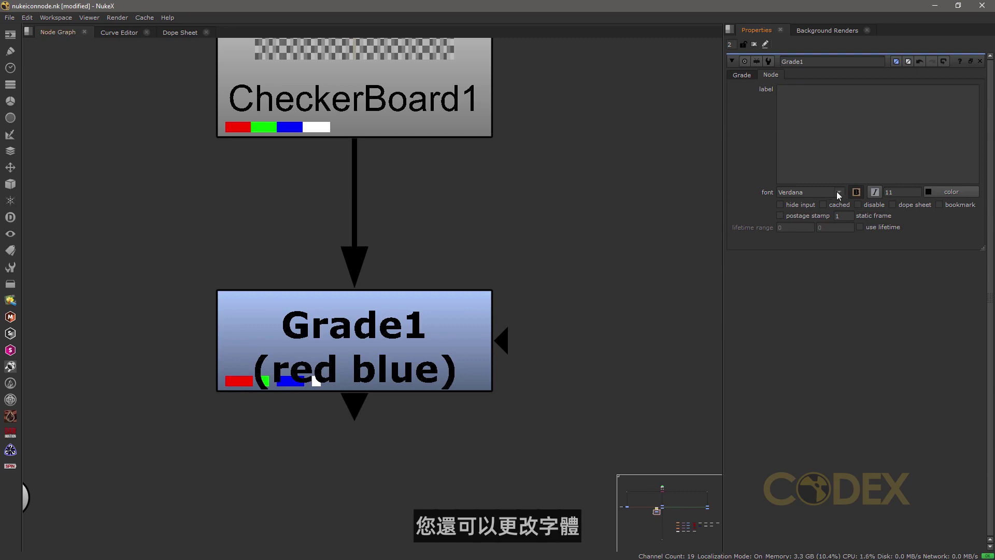
left_click(838, 193)
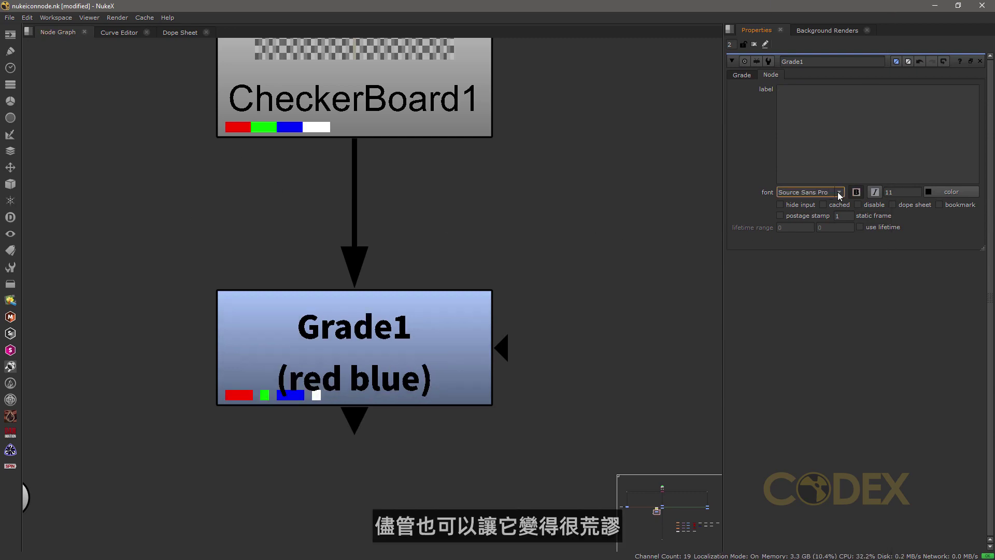
left_click(839, 194)
left_click(835, 173)
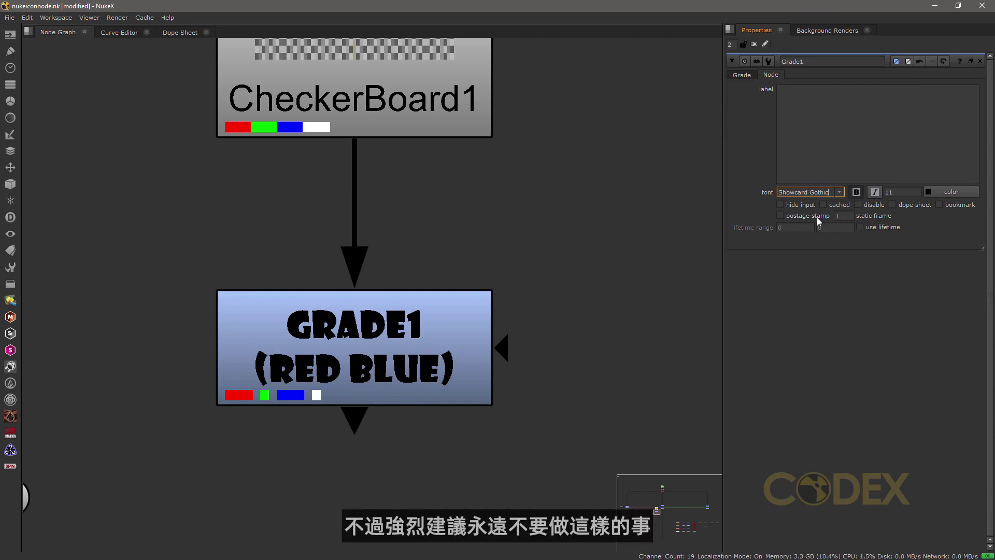
Step: Set Grade1's node text to the Open Sans font without bold
left_click(840, 192)
left_click(838, 192)
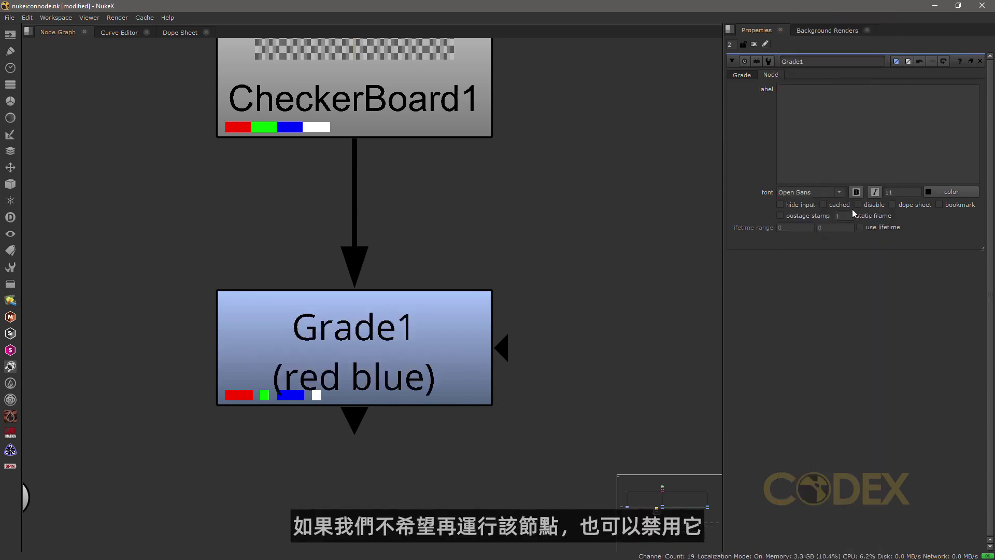
Step: Disable the Grade1 node, switch its disable option off and on repeatedly, and leave it disabled and deselected
left_click(357, 358)
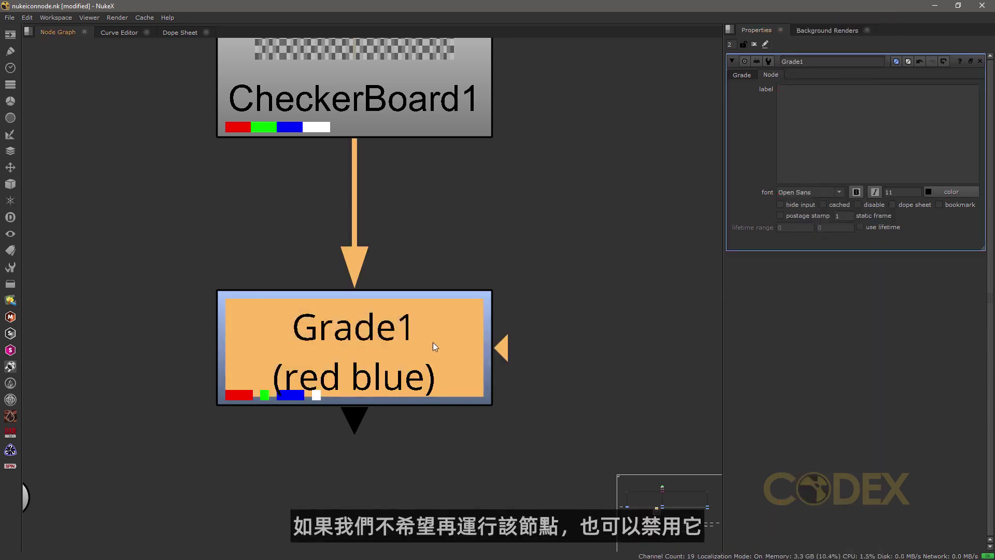
key("d")
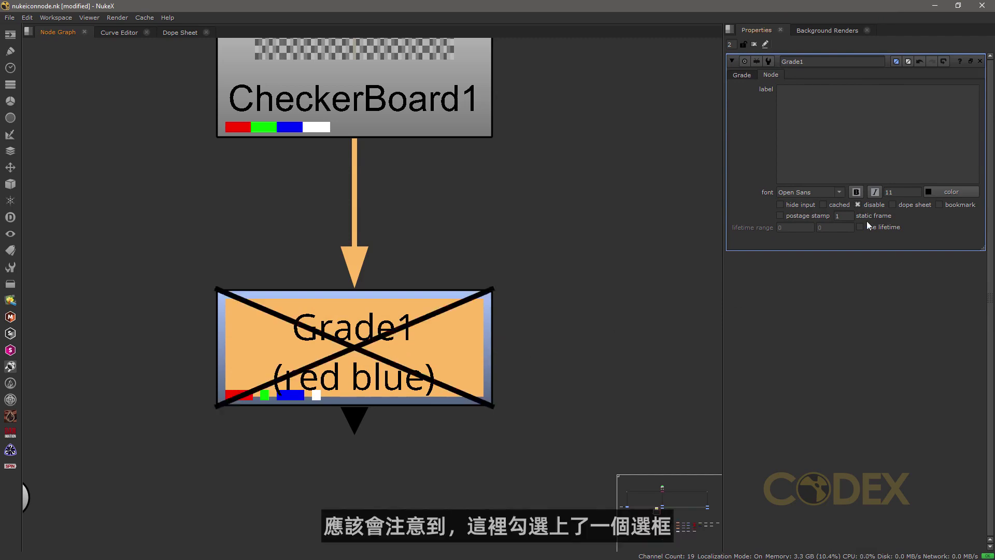
left_click(865, 205)
left_click(865, 206)
left_click(864, 205)
left_click(865, 206)
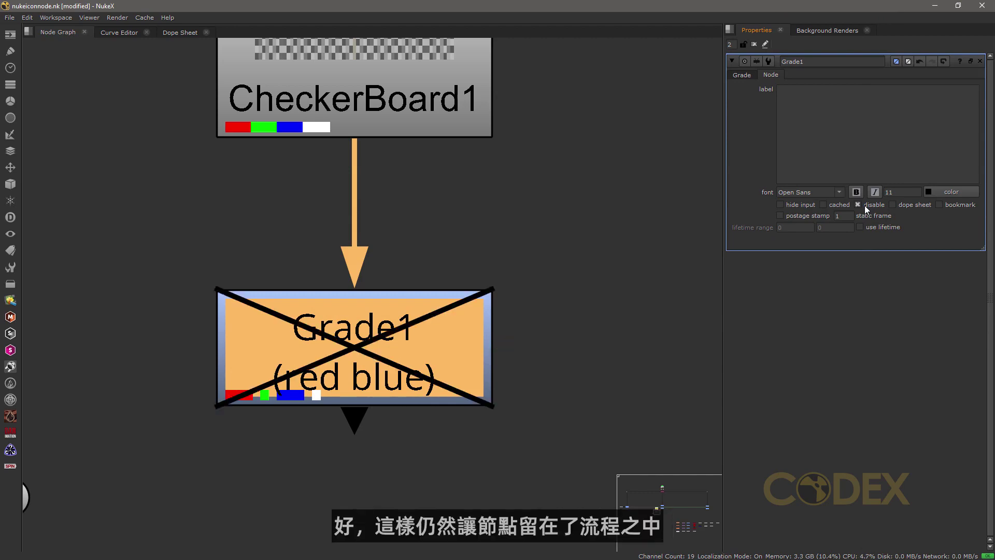
left_click(577, 377)
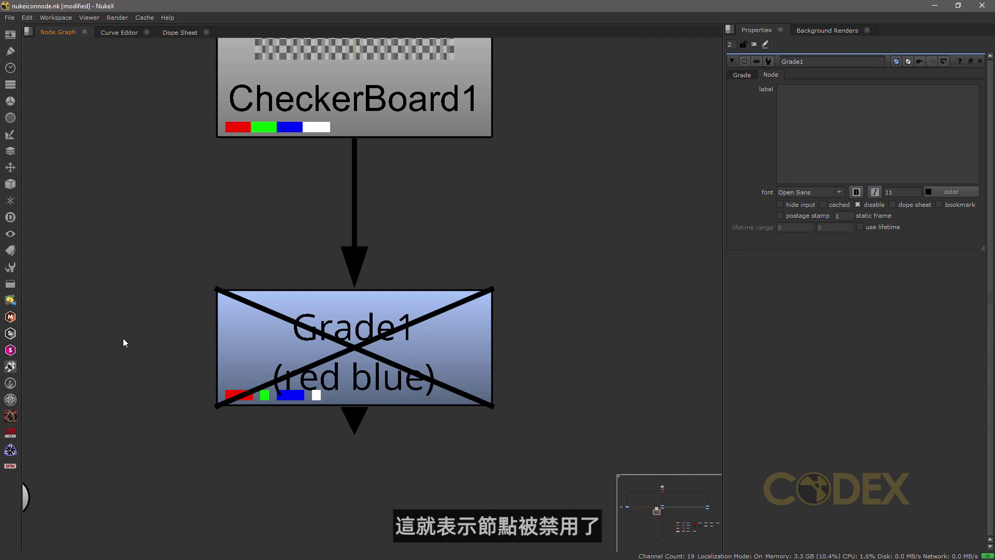
Step: Re-enable the Grade1 node and deselect it
left_click(320, 361)
key("d")
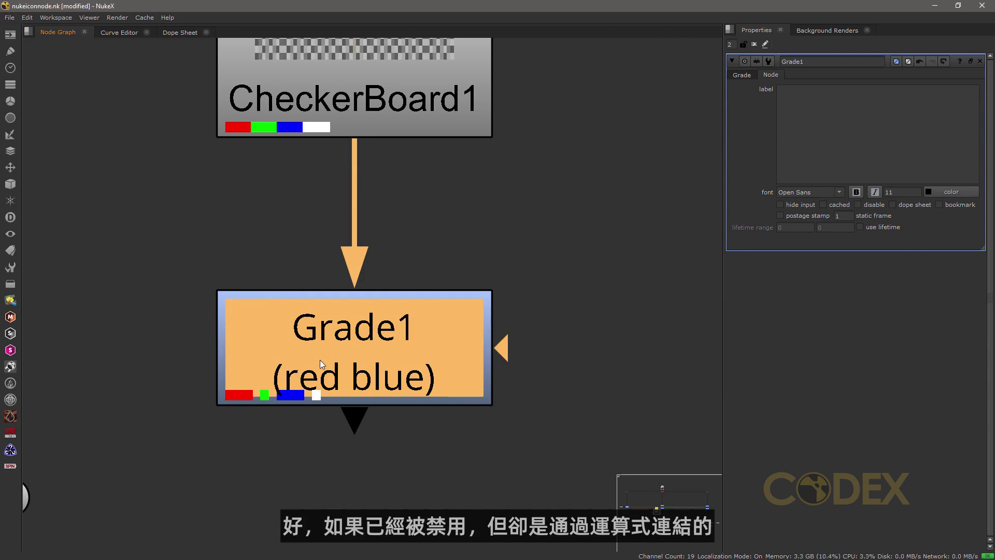
left_click(437, 449)
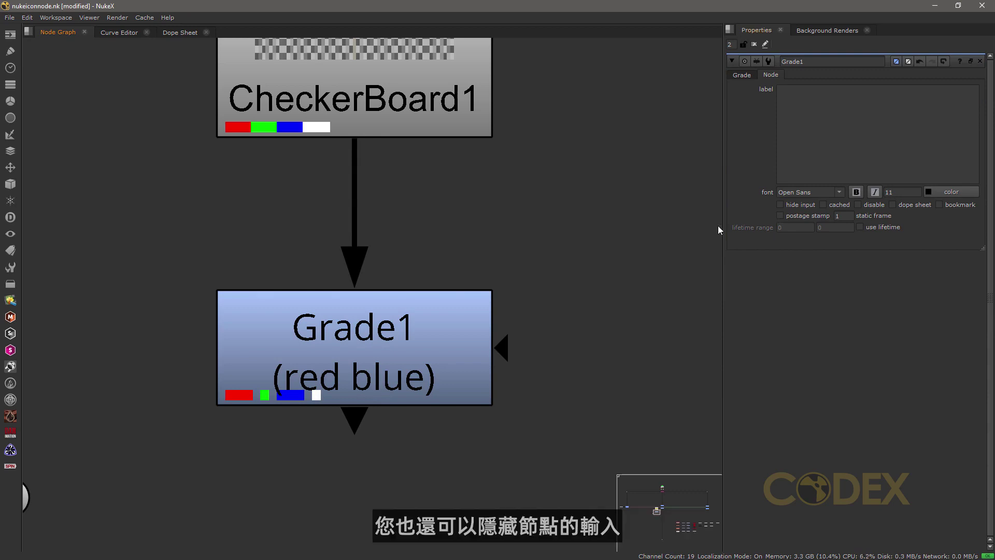
Step: Hide Grade1's input, select and deselect the node to compare its connections, and show the input again
left_click(459, 327)
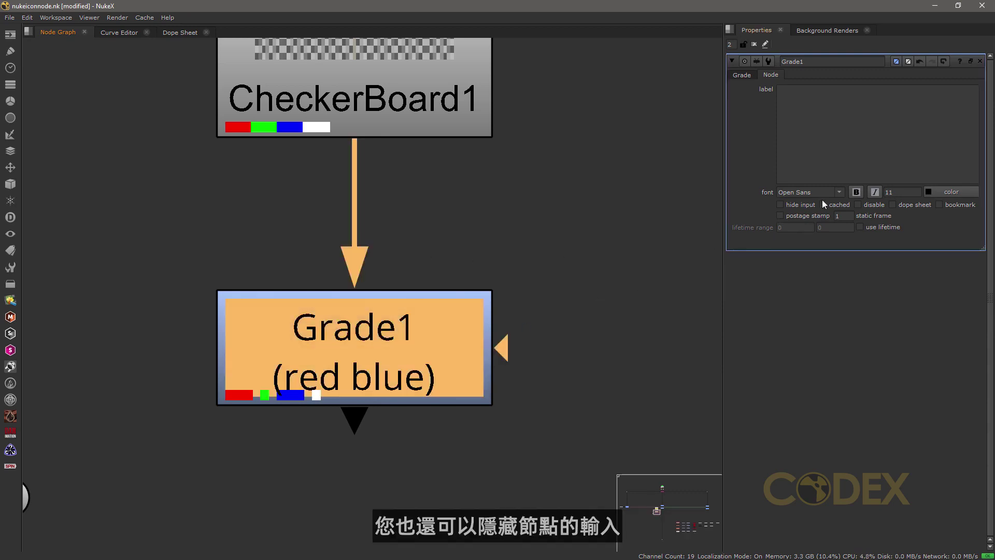
left_click(794, 207)
left_click(604, 267)
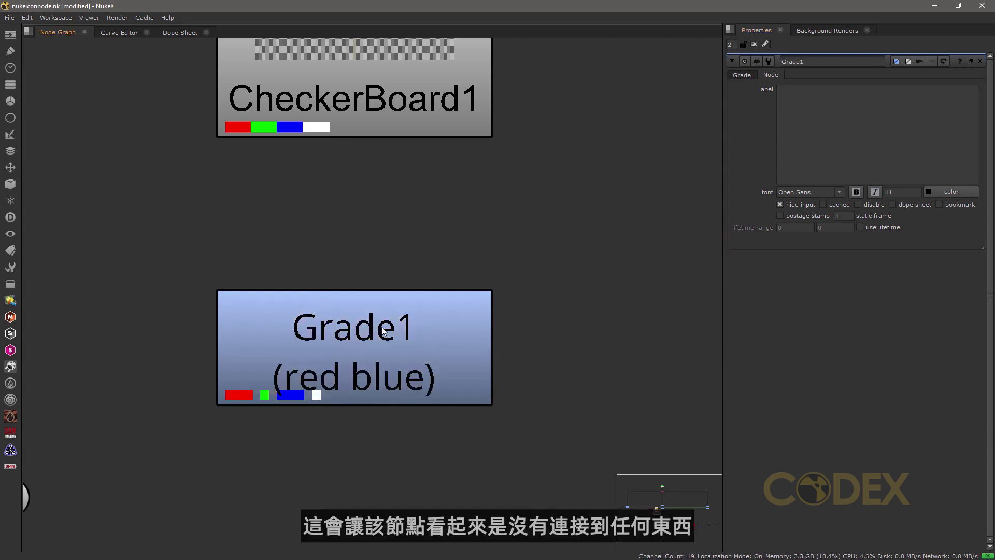
left_click(360, 368)
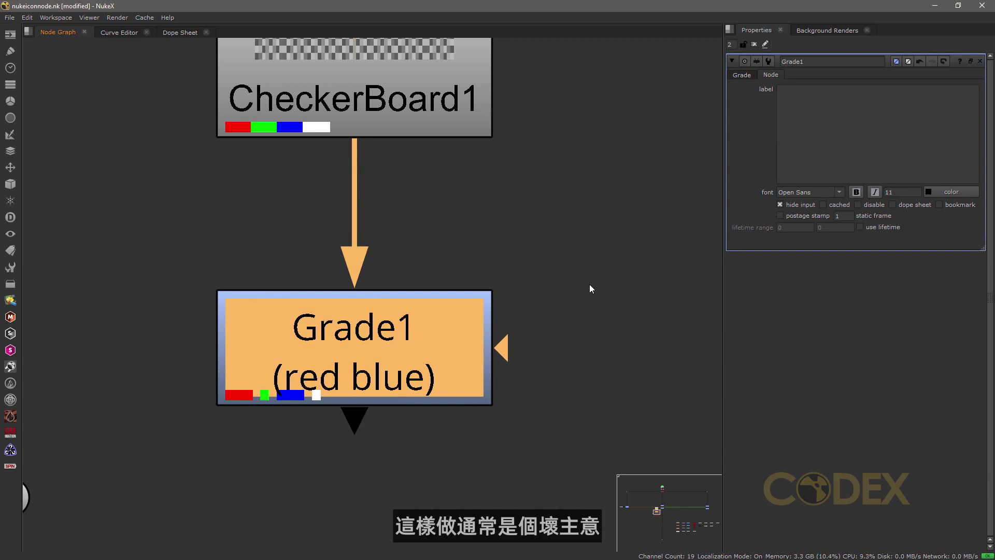
left_click(616, 296)
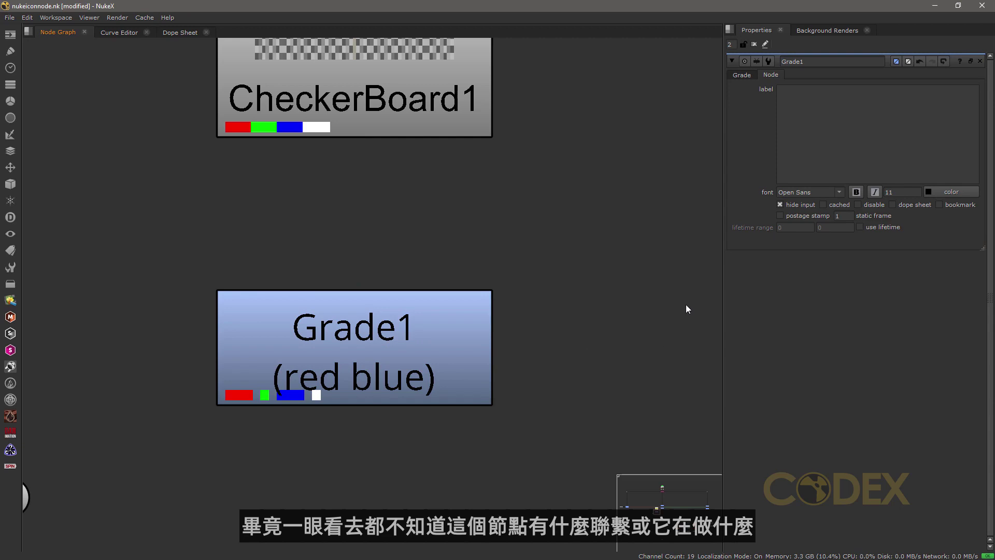
left_click(781, 204)
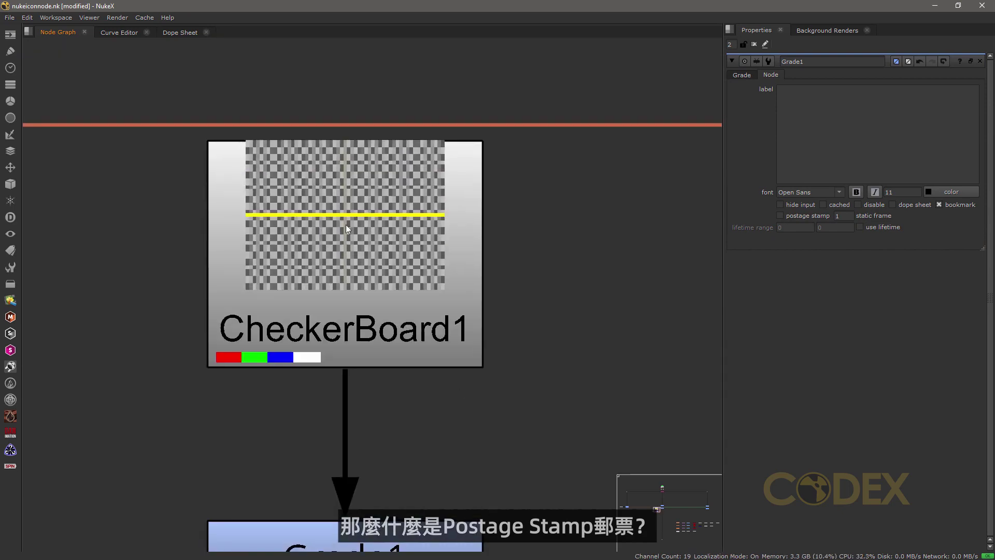
Step: Turn on the postage stamp preview for the Grade1 node and compare it with CheckerBoard1's preview
scroll(385, 296, "down", 5)
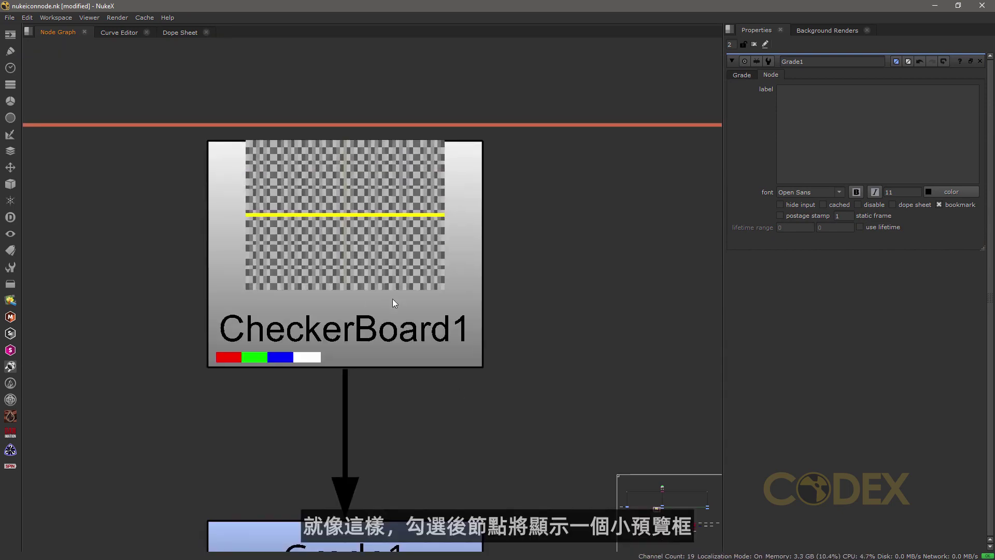
middle_click_drag(426, 327, 486, 200)
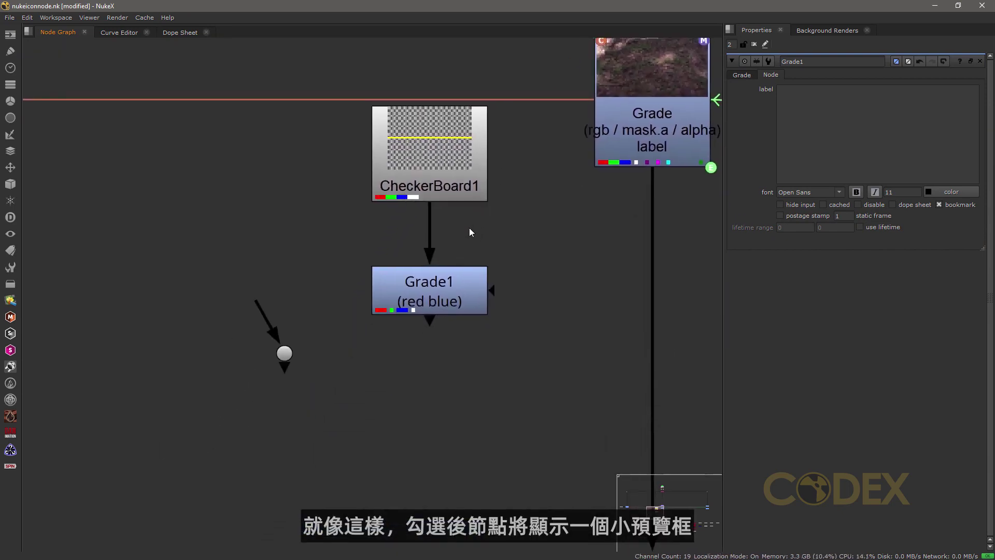
middle_click_drag(425, 298, 348, 265)
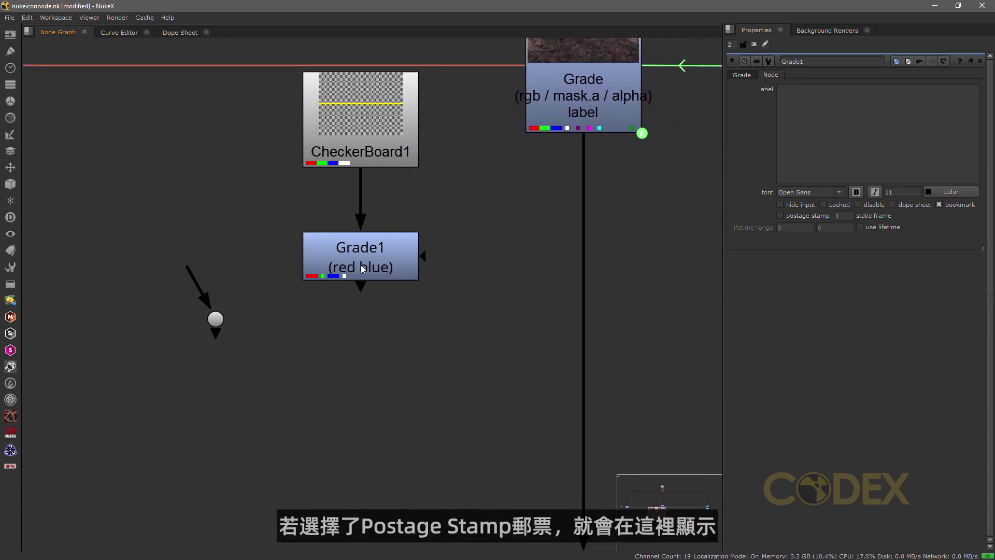
left_click(790, 215)
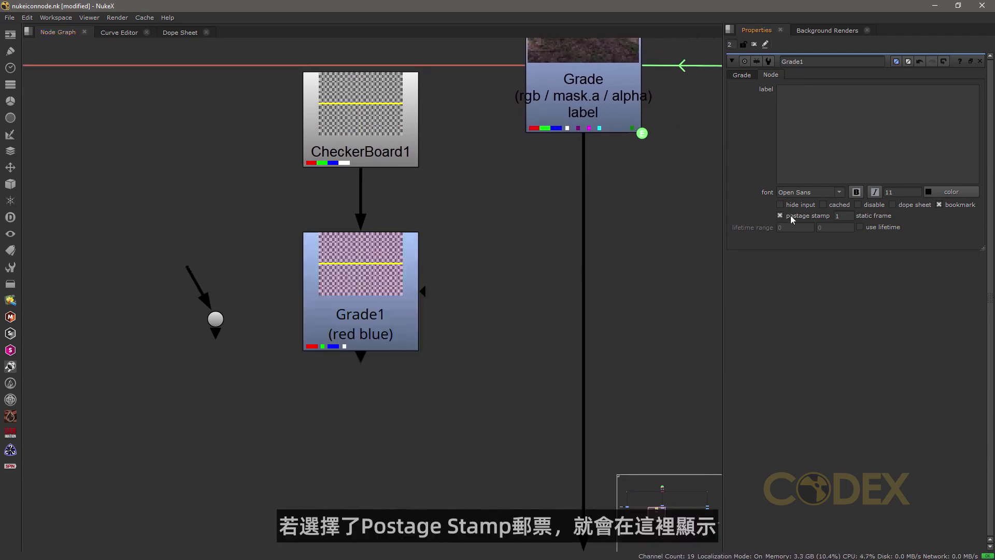
scroll(415, 330, "up", 3)
middle_click_drag(412, 297, 433, 389)
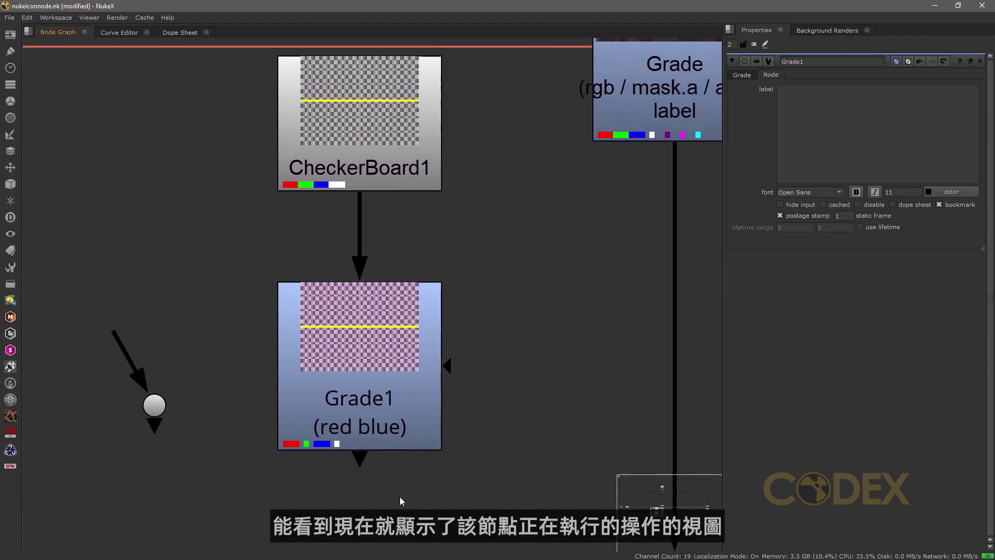
Step: Delete the stray dot node beside Grade1
left_click(152, 403)
key("Delete")
Step: Split Grade1's gain into colour channels and set red to 3.5, green to 0 and blue to 0
left_click(365, 381)
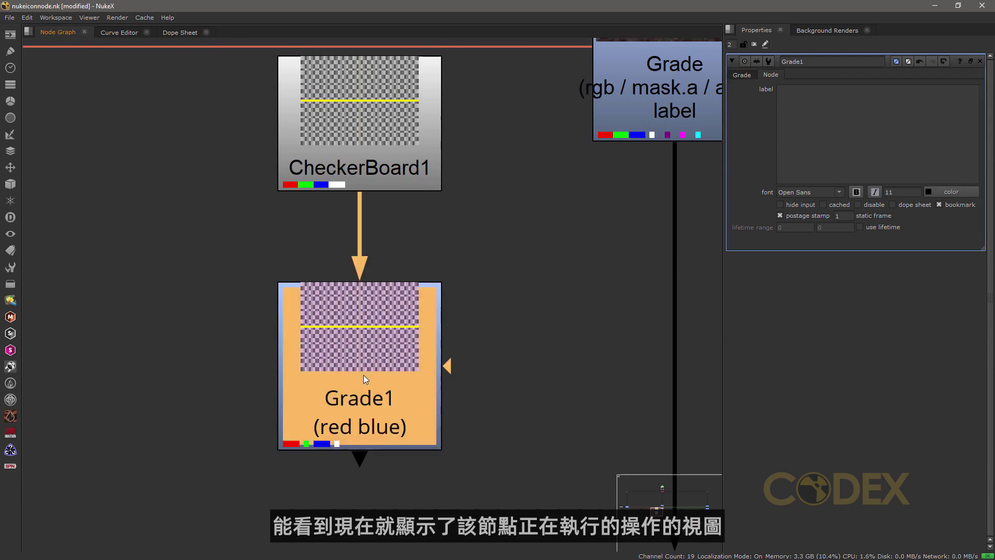
left_click(746, 76)
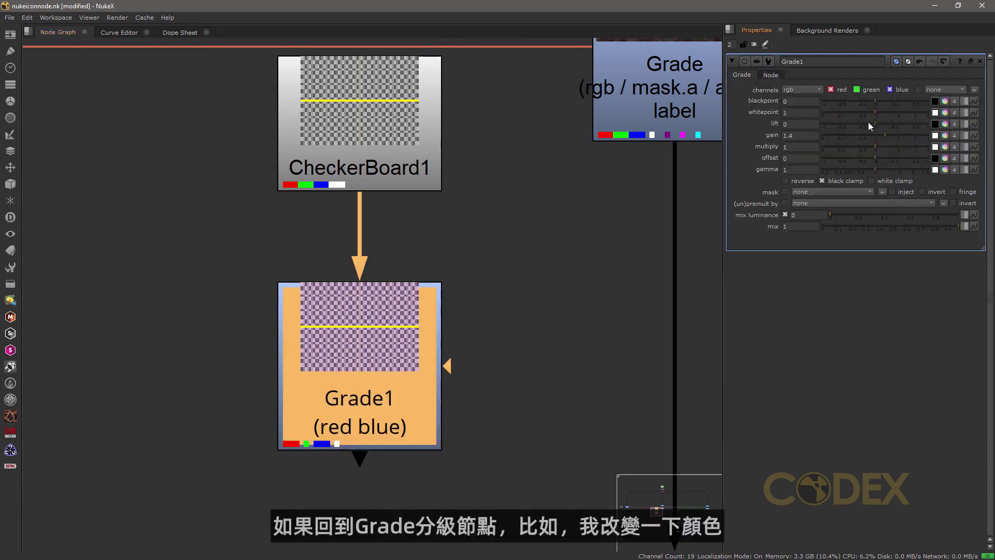
left_click(945, 136)
mouse_move(755, 164)
left_mouse_down()
mouse_move(895, 201)
mouse_move(930, 201)
mouse_move(896, 179)
mouse_move(930, 169)
left_mouse_up()
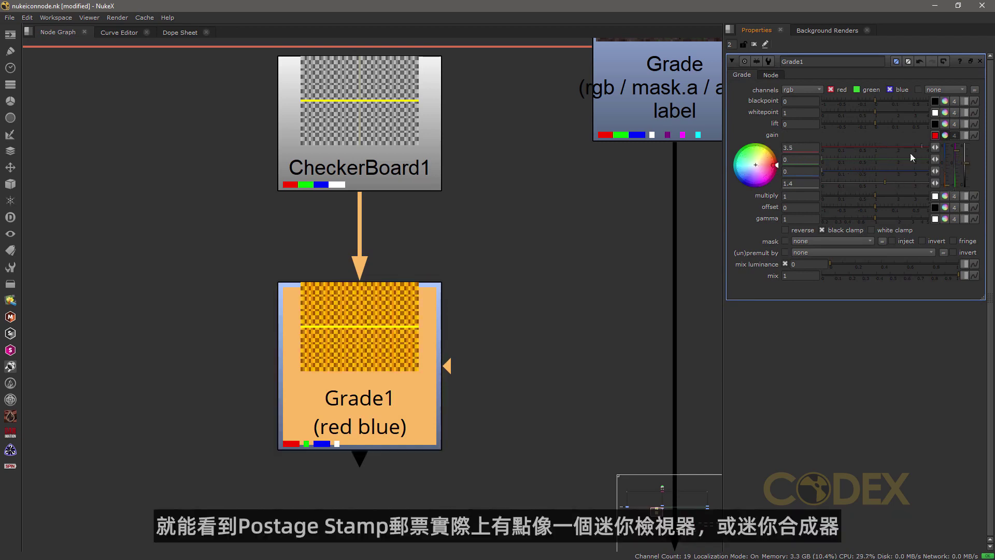
left_click(544, 248)
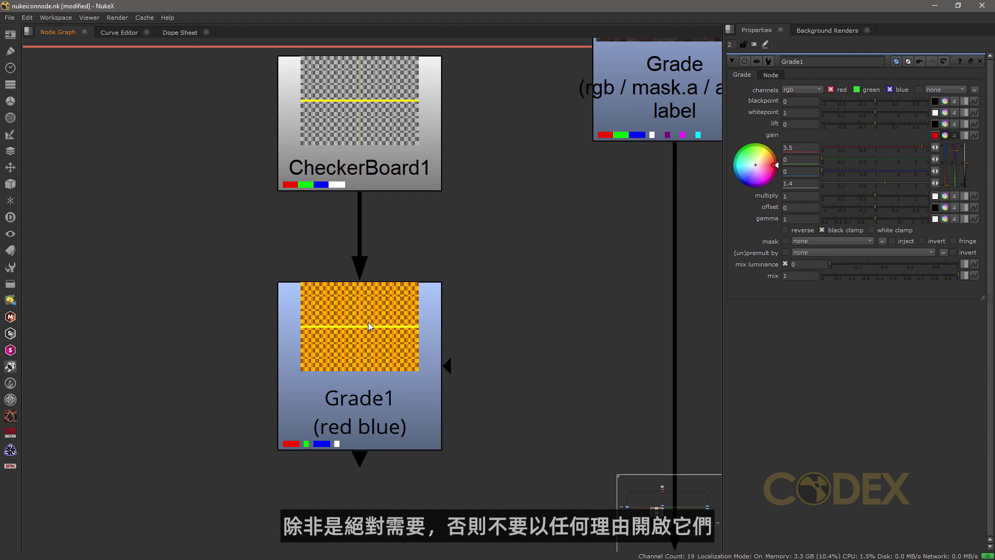
Step: Turn off Grade1's postage stamp and delete the CheckerBoard1 and Grade1 nodes together
left_click(378, 349)
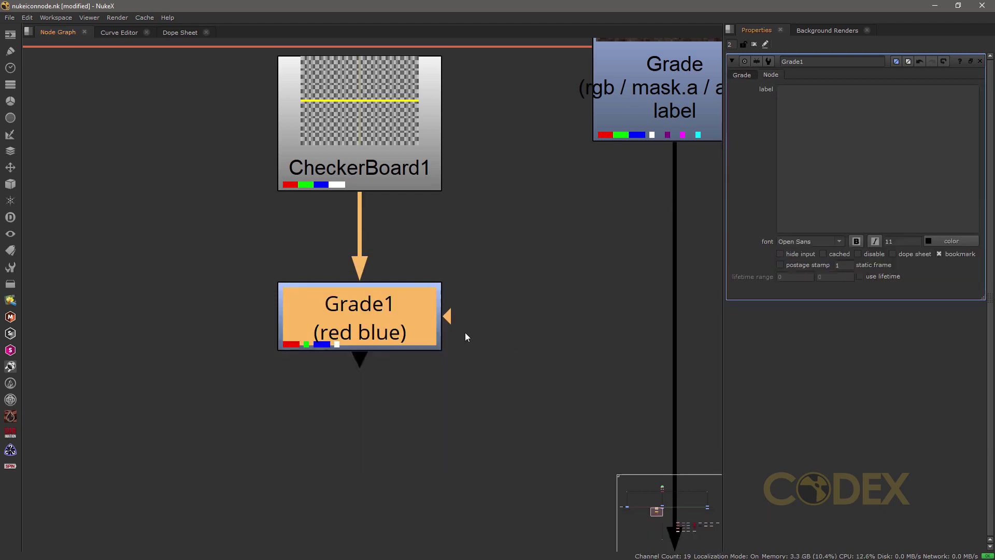
left_click(480, 330)
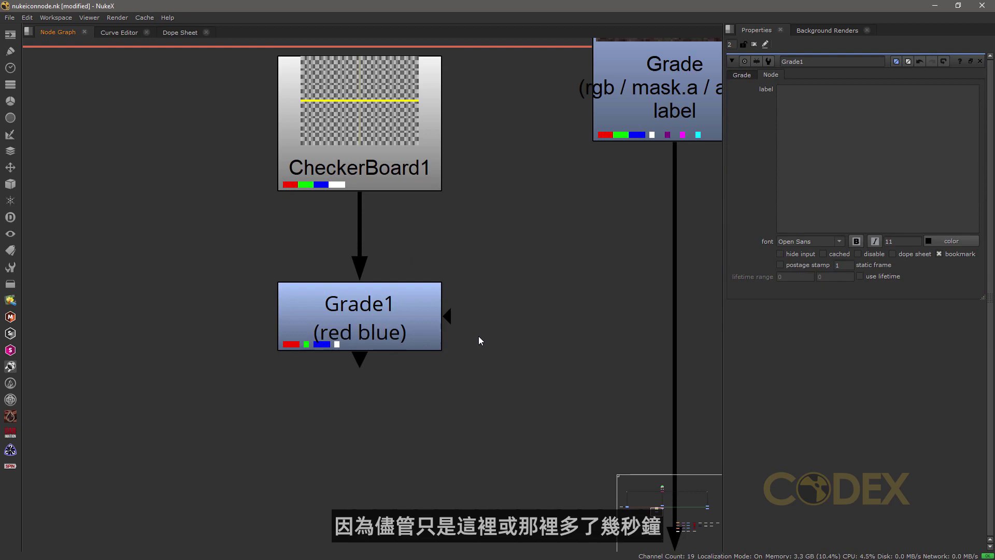
left_click_drag(481, 384, 226, 51)
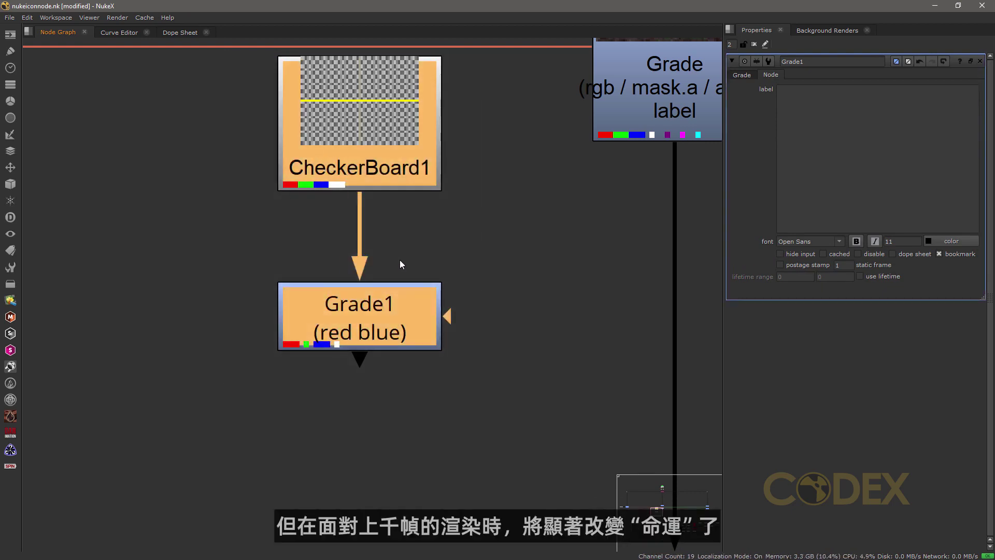
key("Delete")
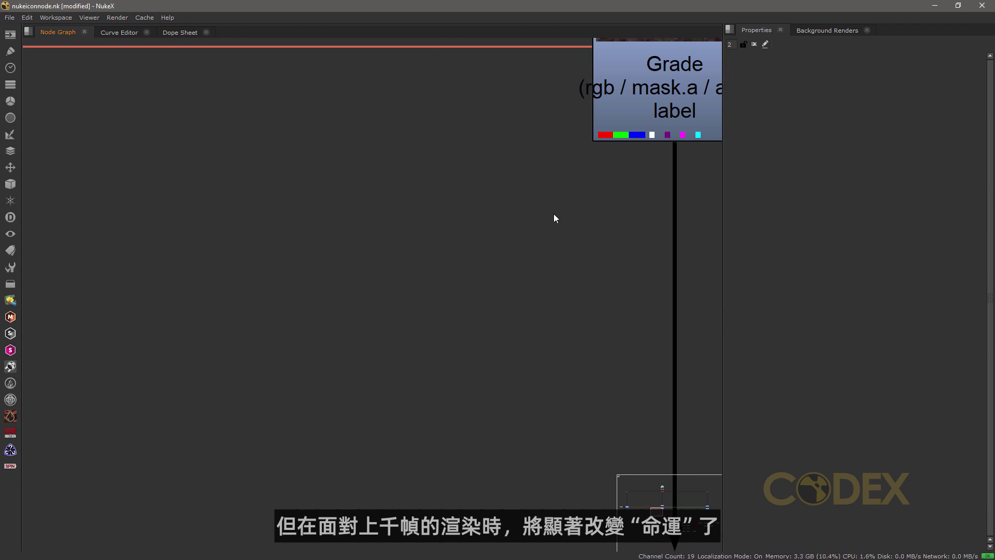
Step: Open the properties of the prepared Grade node labelled "label" and deselect the node
middle_click_drag(529, 232, 302, 380)
scroll(302, 371, "up", 1)
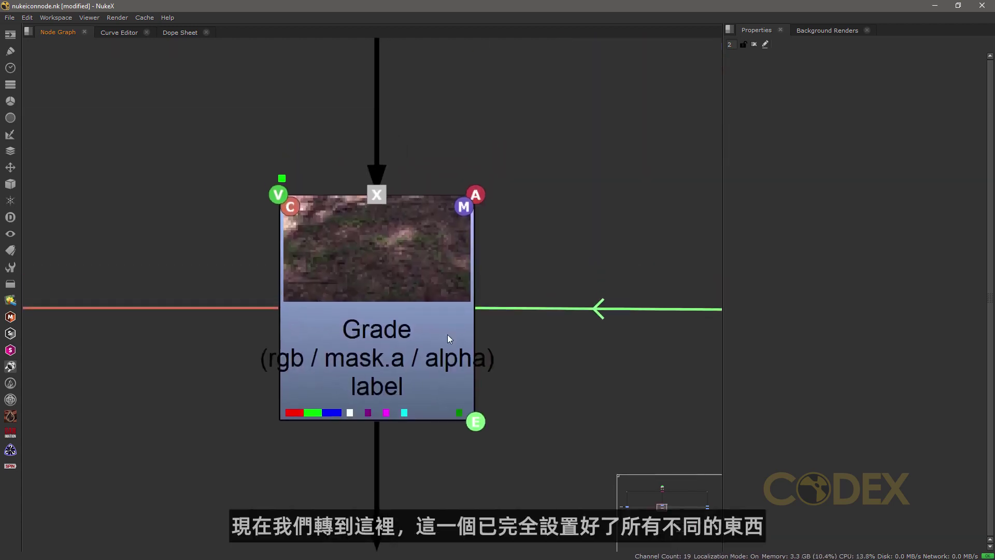
double_click(385, 281)
left_click(575, 418)
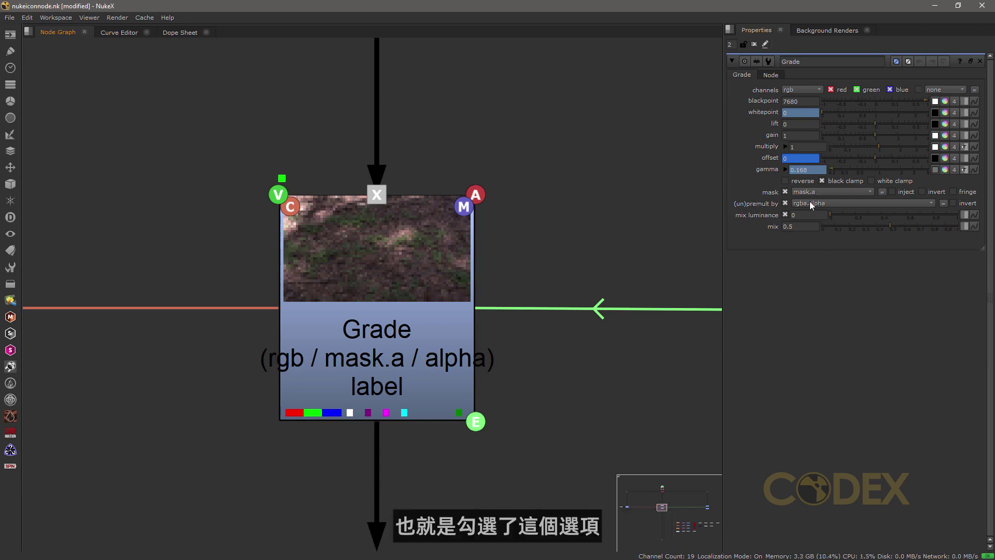
Step: Toggle the Grade node's (un)premult by rgba.alpha option off and on twice, comparing the channel text on the node
left_click(785, 203)
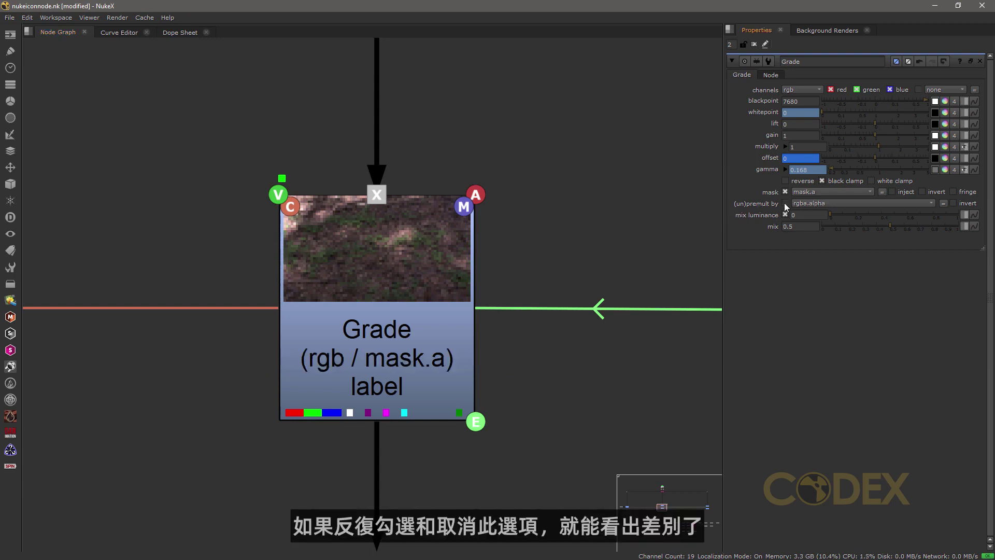
left_click(785, 203)
left_click(785, 203)
left_click(785, 204)
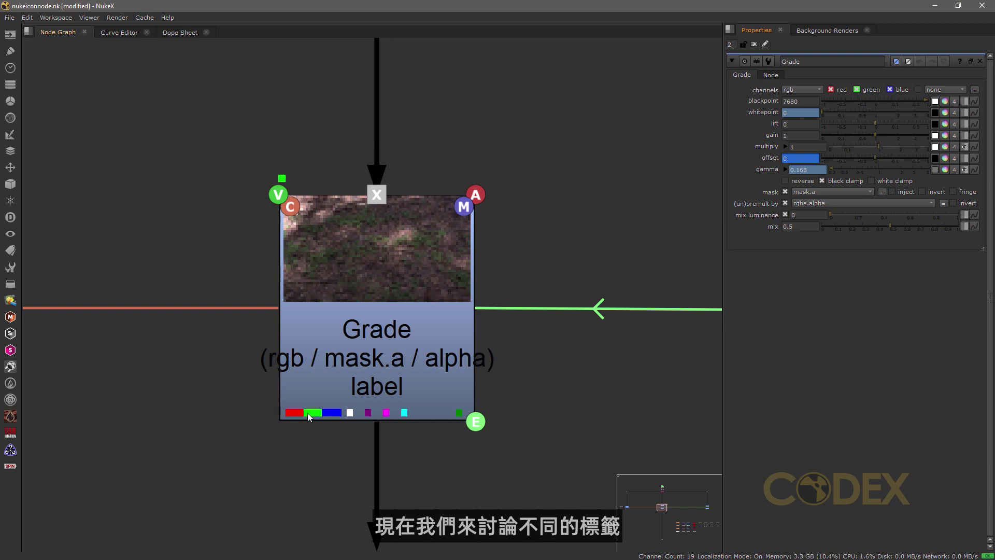
Step: Examine the coloured channel indicators and the E badge along the Grade node's lower edge
scroll(393, 415, "up", 4)
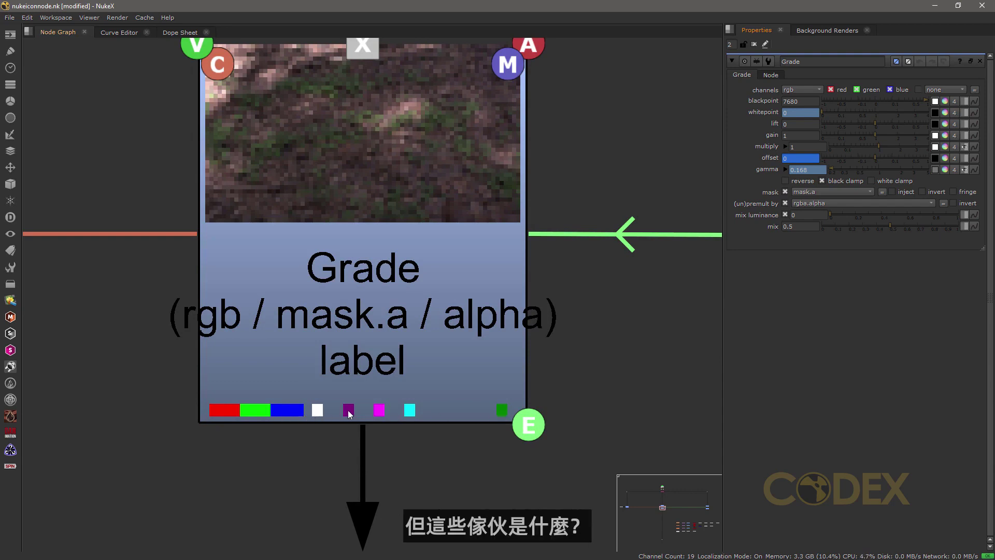
scroll(356, 402, "down", 3)
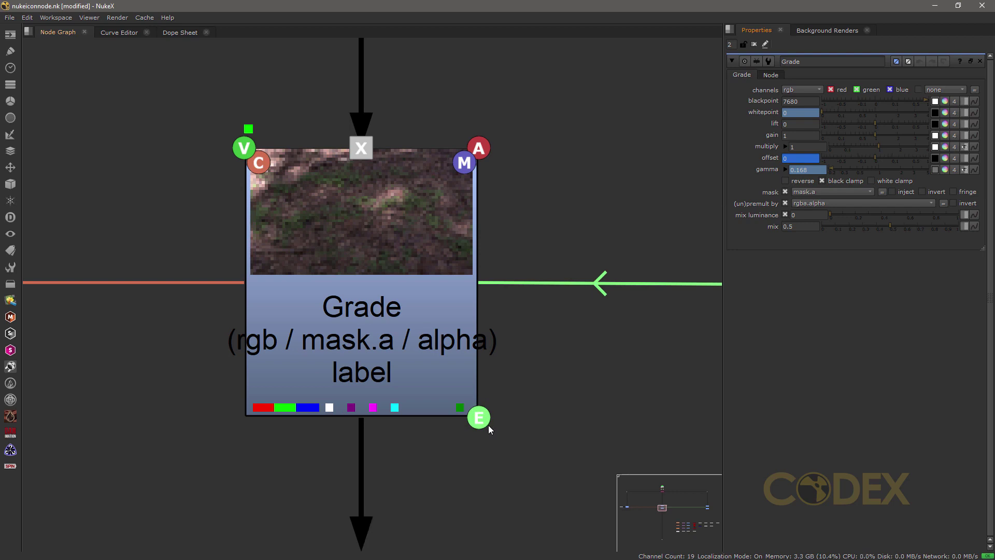
Step: Toggle the expression link lines off and on repeatedly, comparing how the Grade node's connections are displayed
mouse_move(549, 381)
middle_mouse_down()
mouse_move(460, 372)
mouse_move(378, 382)
middle_mouse_up()
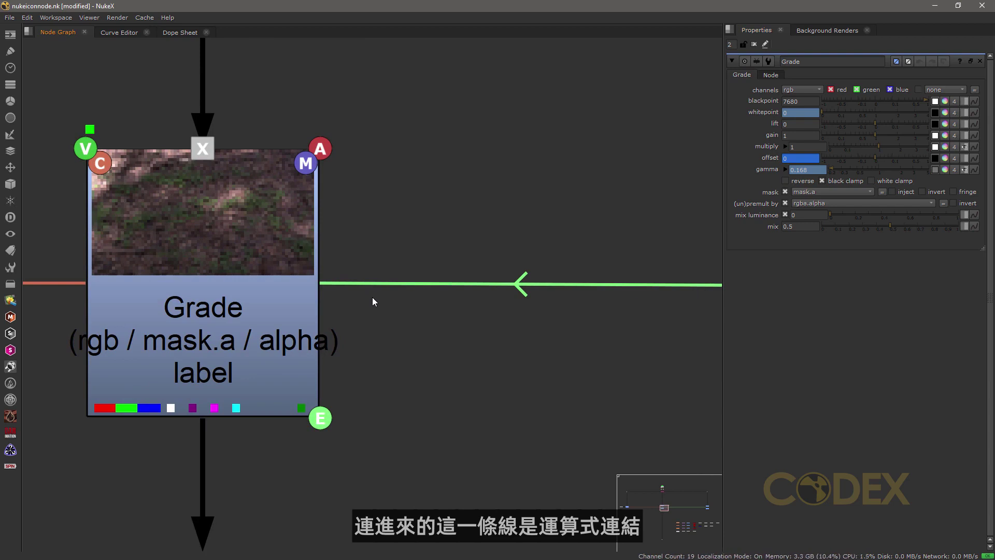
key("alt+e")
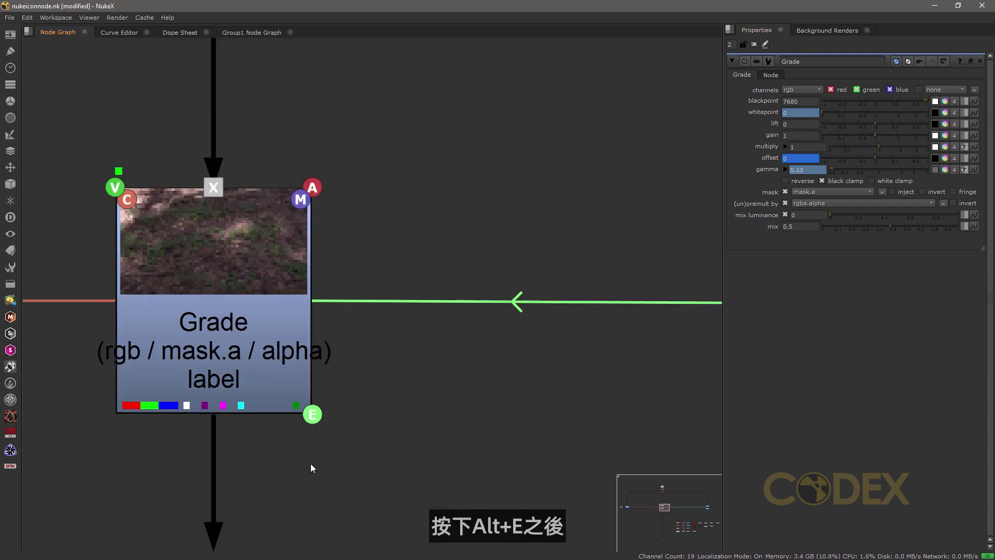
key("alt+e")
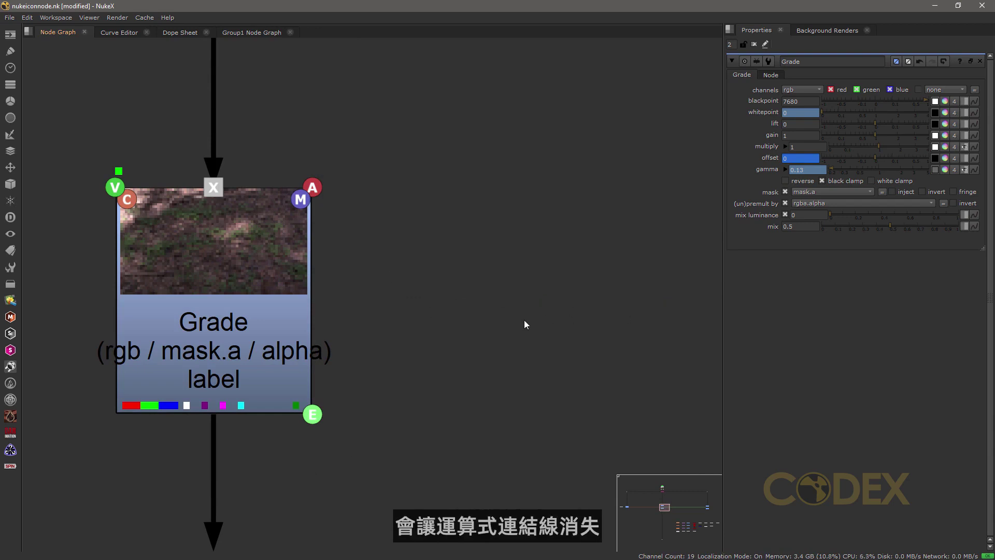
key("alt+e")
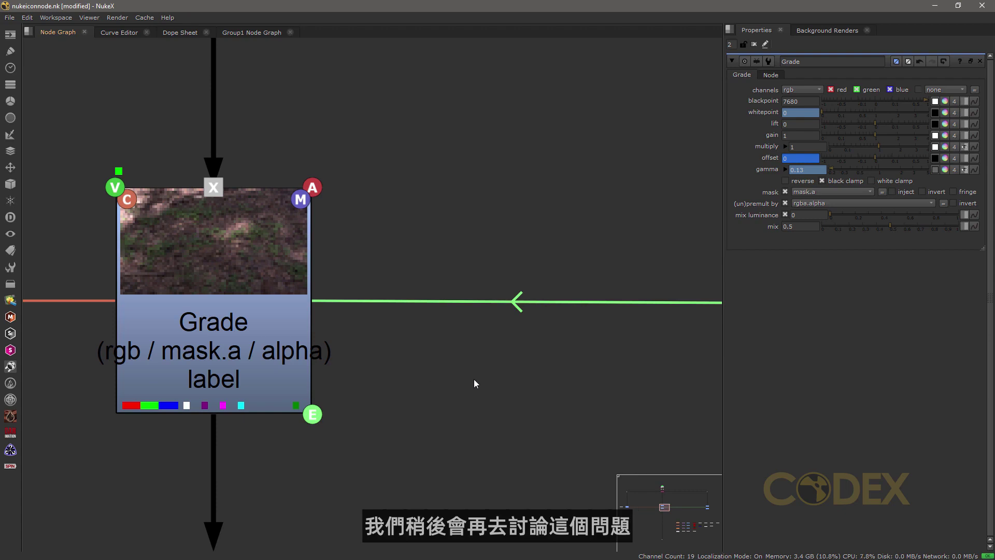
key("alt+e")
key("alt+e")
key("alt+e")
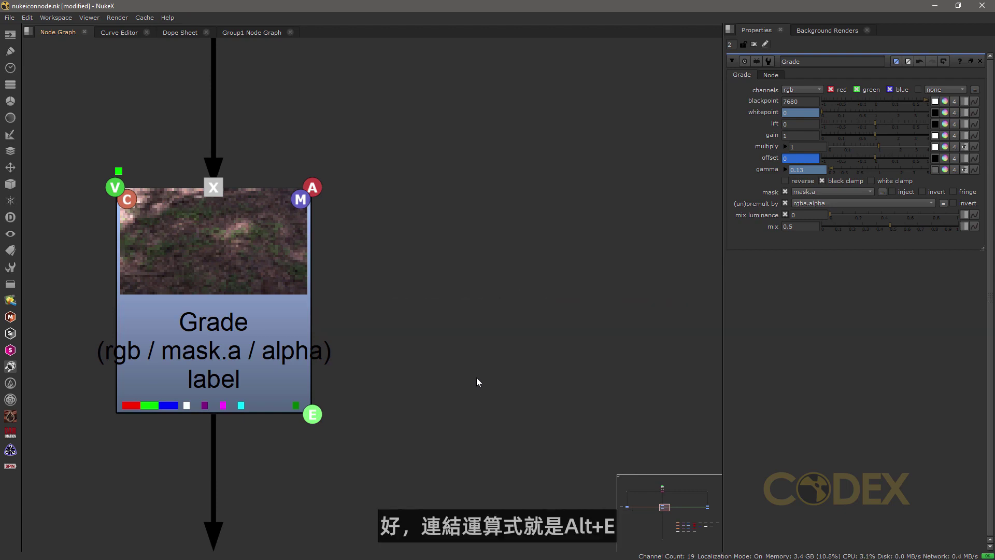
key("alt+e")
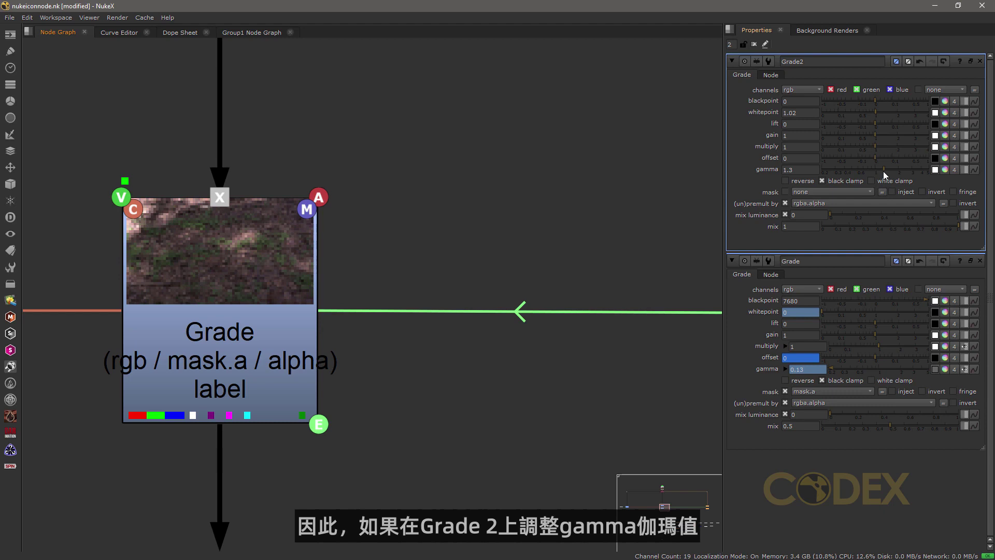
Step: Set Grade2's gamma to 1.5 to update the linked Grade node and close Grade2's properties
mouse_move(883, 170)
left_mouse_down()
mouse_move(825, 168)
mouse_move(888, 170)
left_mouse_up()
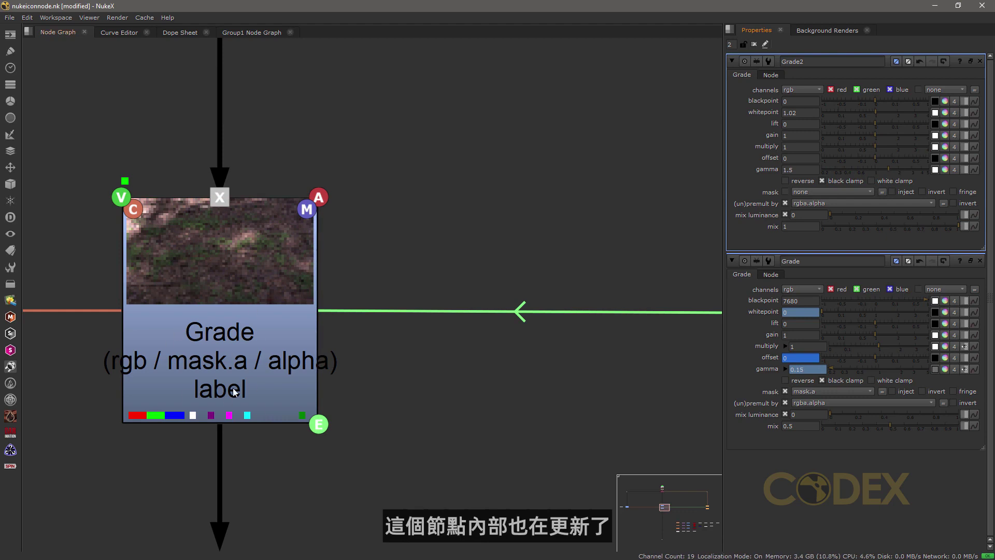
middle_click_drag(233, 393, 284, 399)
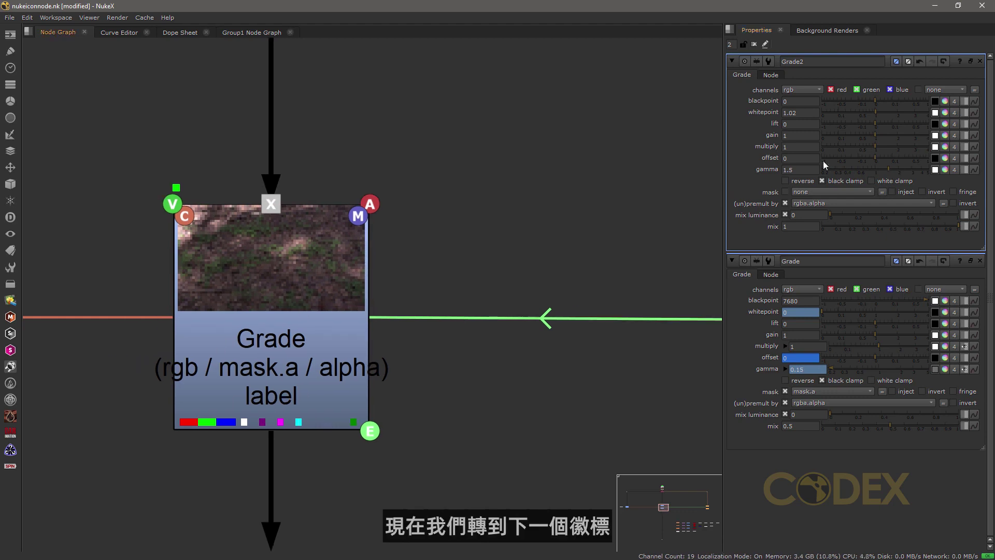
left_click(980, 61)
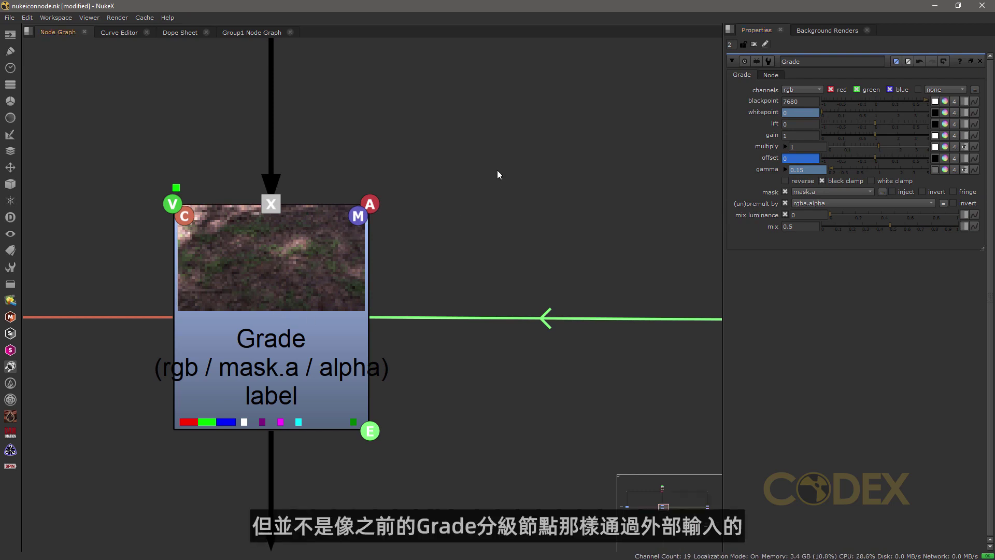
Step: Add an unconnected Grade node in the empty space above and right of the prepared Grade node and close its properties
key("g")
left_click_drag(600, 169, 667, 262)
left_click_drag(463, 162, 519, 91)
left_click(468, 231)
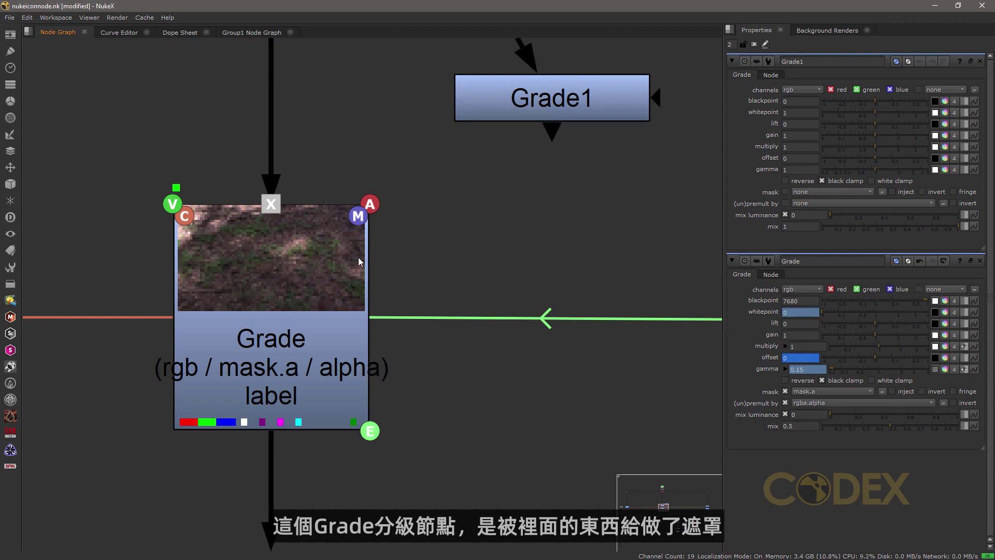
left_click(979, 61)
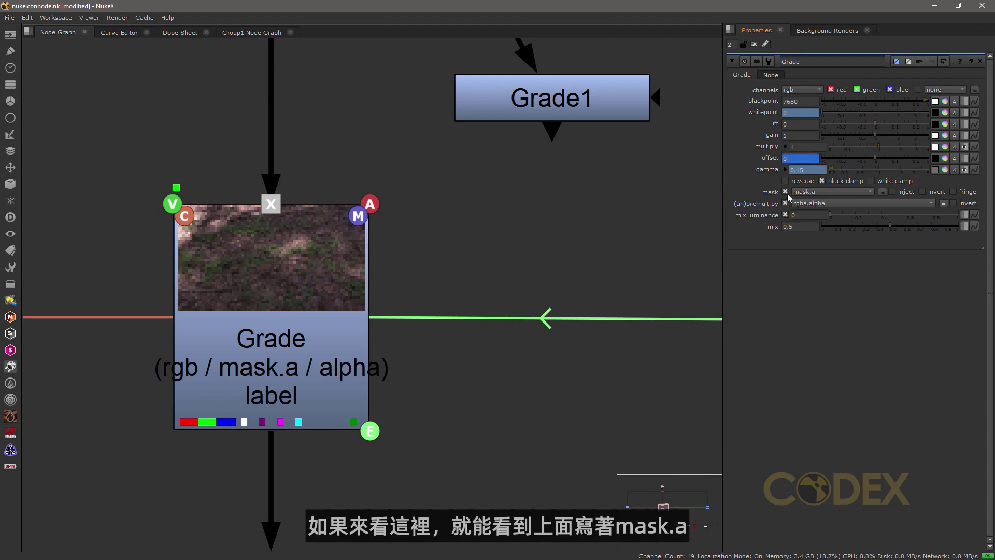
Step: Turn the prepared Grade node's mask.a option off and on again to compare its M badge
left_click(785, 191)
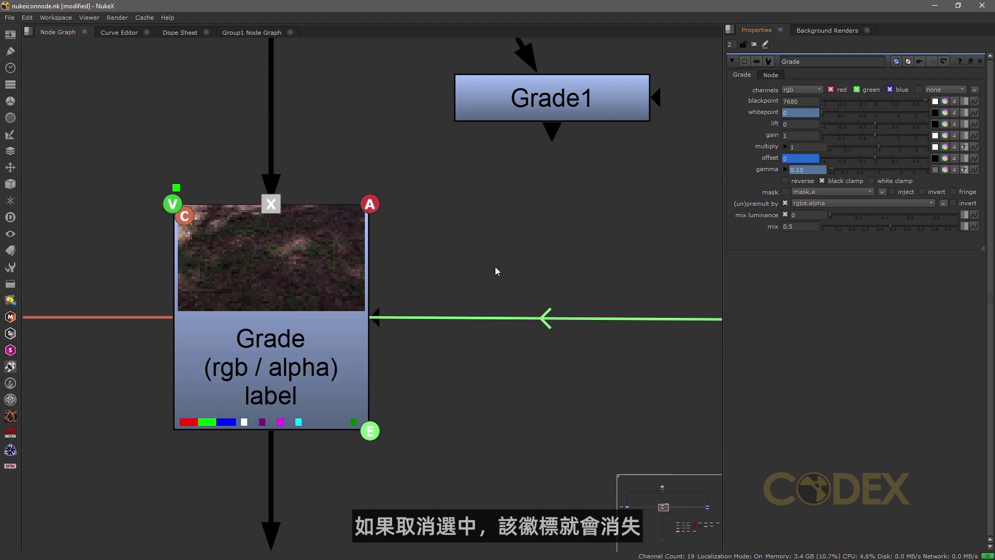
left_click(785, 192)
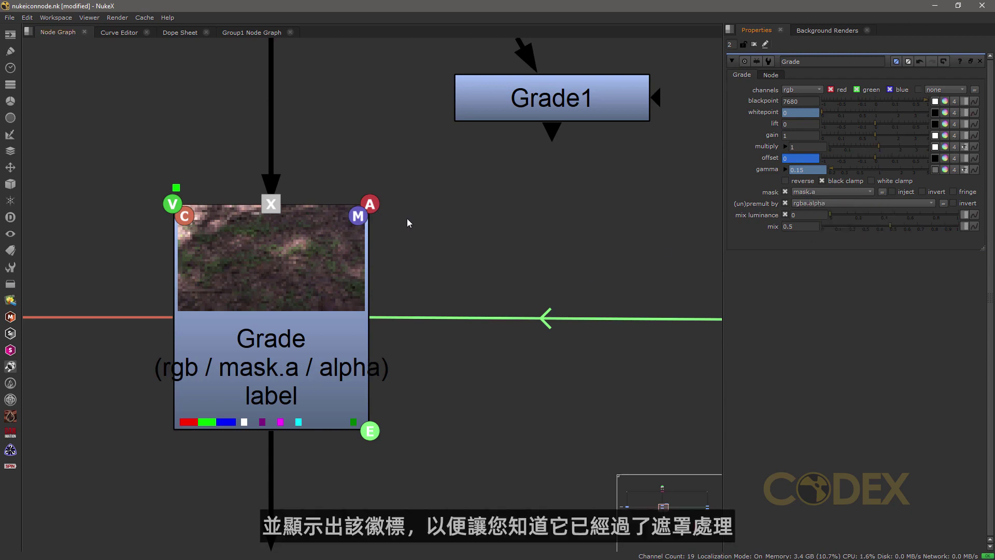
Step: Move Grade1 slightly down and left, and open its properties
left_click_drag(658, 100, 704, 100)
left_click_drag(591, 107, 568, 130)
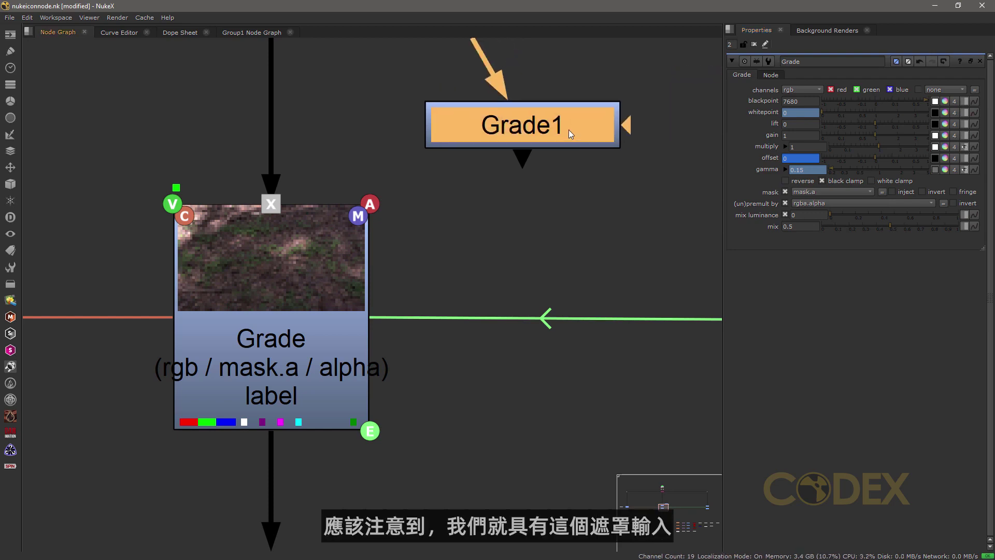
double_click(628, 126)
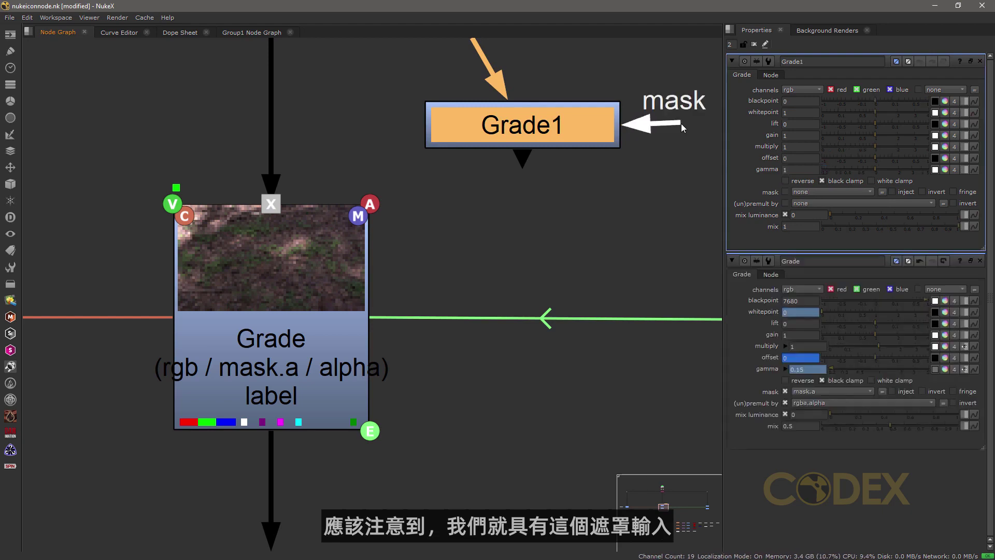
Step: Try rgba.red as Grade1's mask channel, turn the mask off, and reset the channel to none
left_click(805, 191)
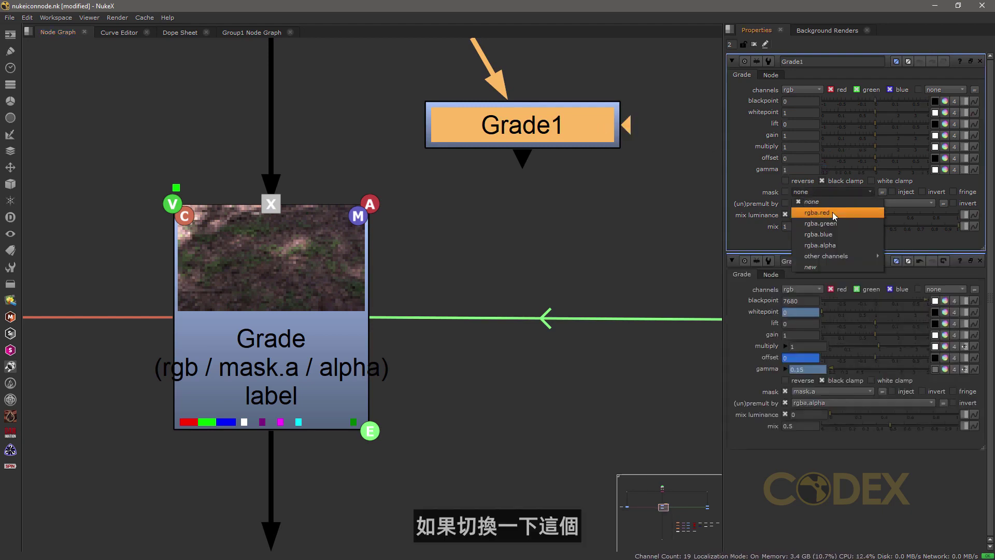
left_click(823, 212)
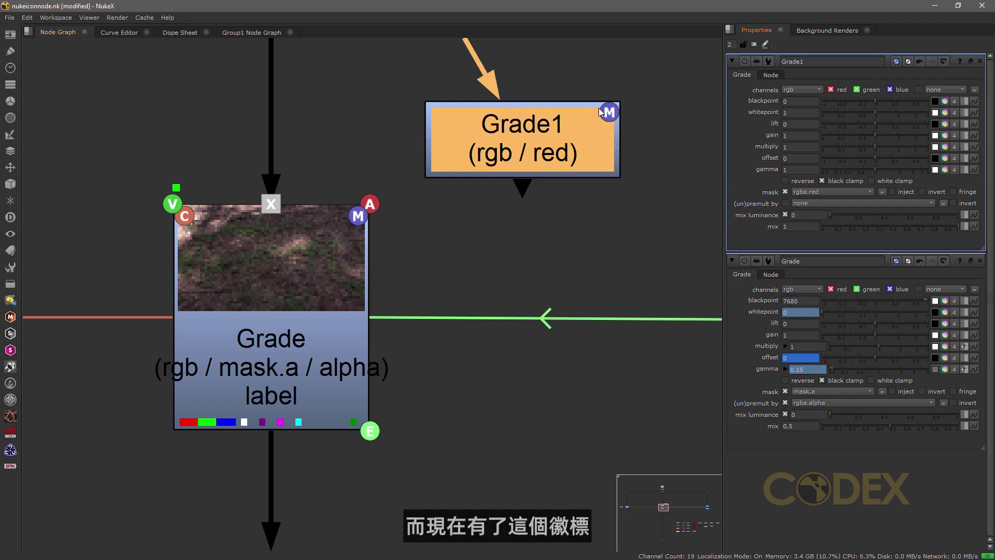
left_click(785, 192)
left_click(603, 205)
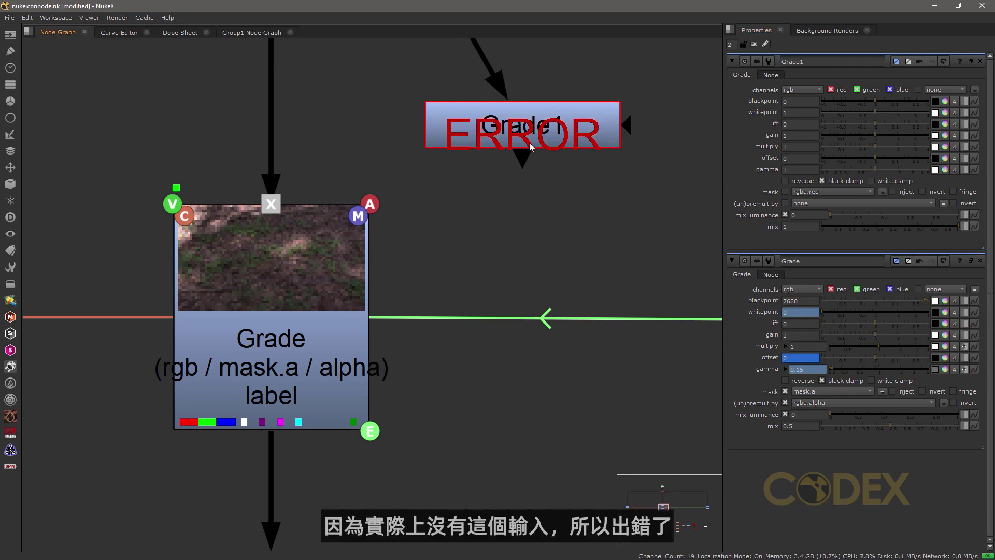
left_click(835, 194)
left_click(838, 205)
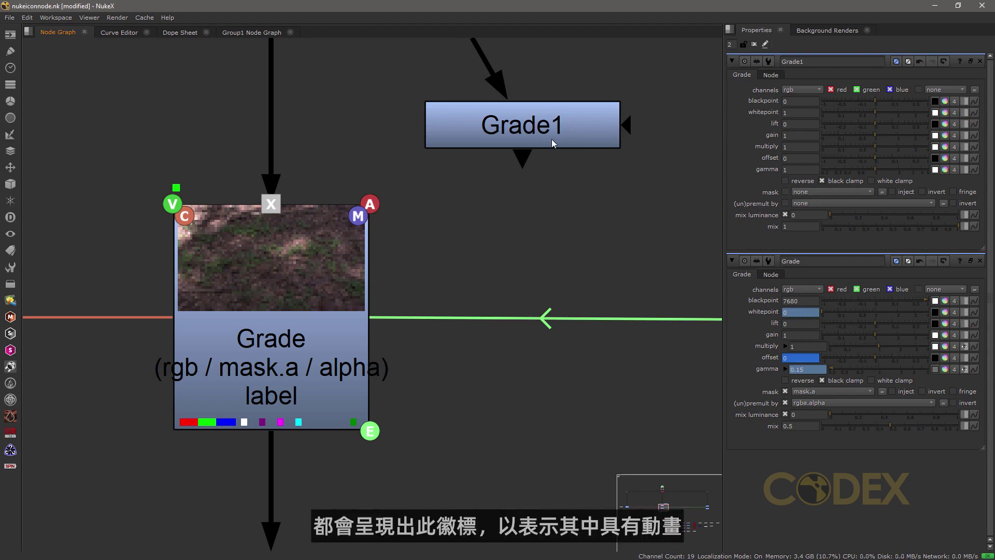
Step: Set a keyframe on Grade1's gain to show the animation badge, and remove the keyframe again
left_click(791, 136)
right_click(791, 136)
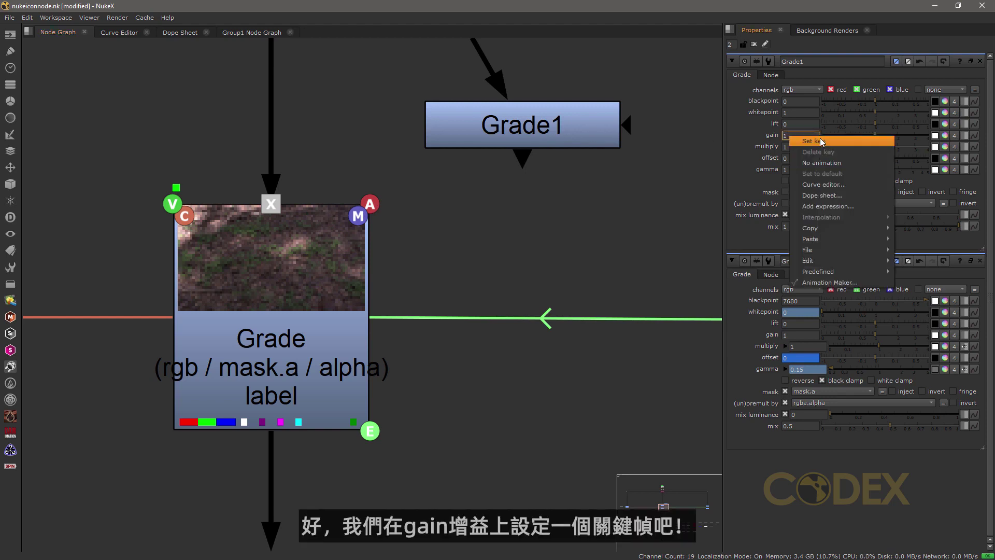
left_click(819, 138)
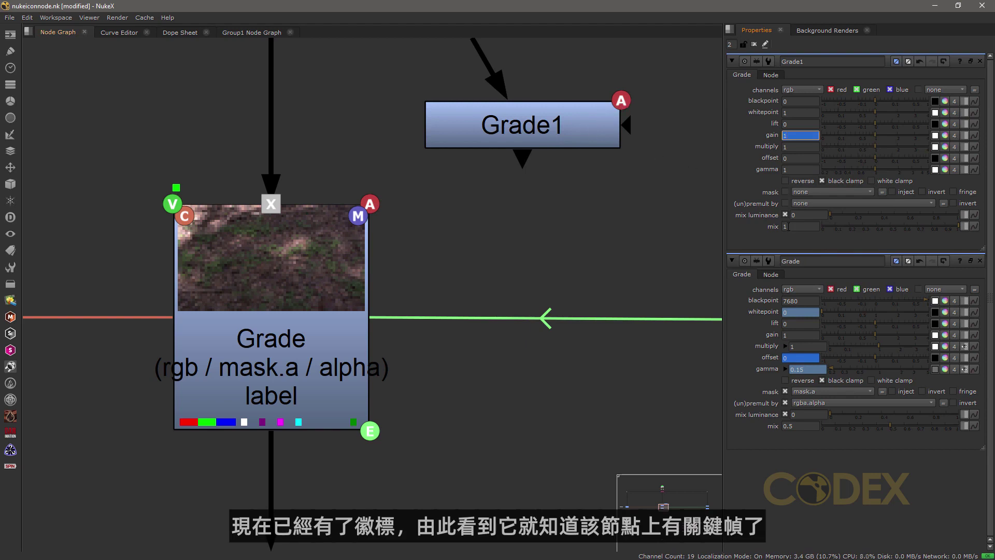
right_click(793, 136)
left_click(831, 150)
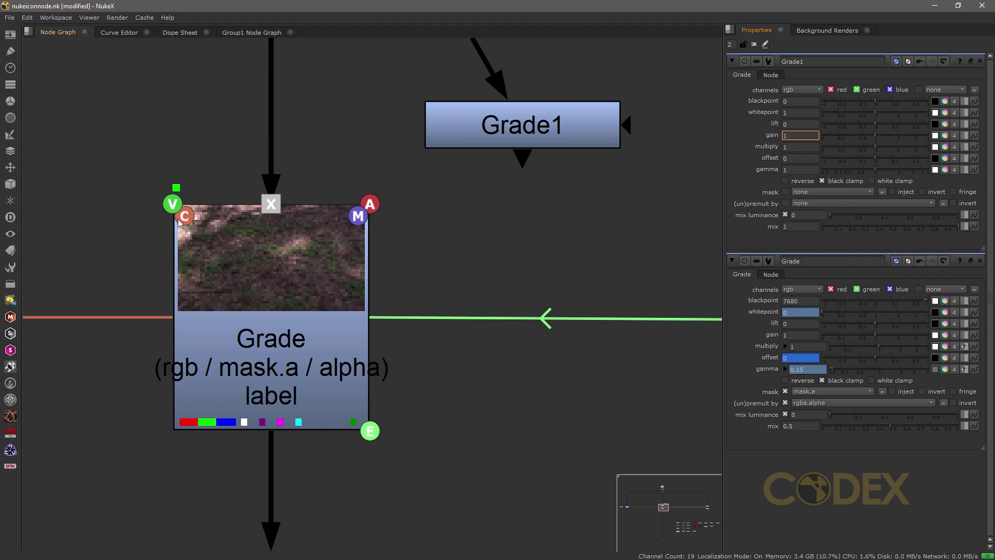
Step: Clone Grade1 twice and place one of the linked nodes above the others
scroll(536, 190, "down", 1)
middle_click_drag(524, 207, 258, 341)
left_click_drag(264, 271, 281, 187)
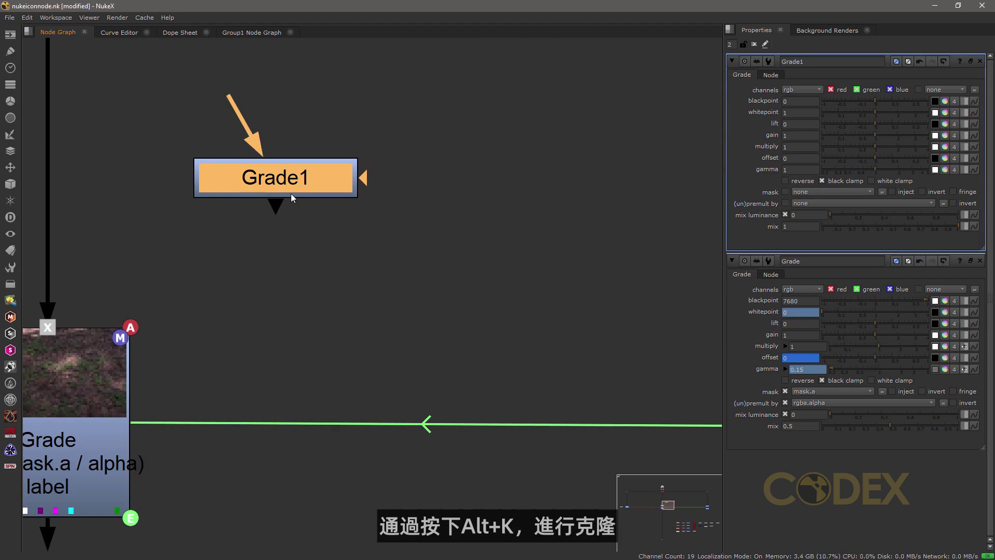
key("alt+k")
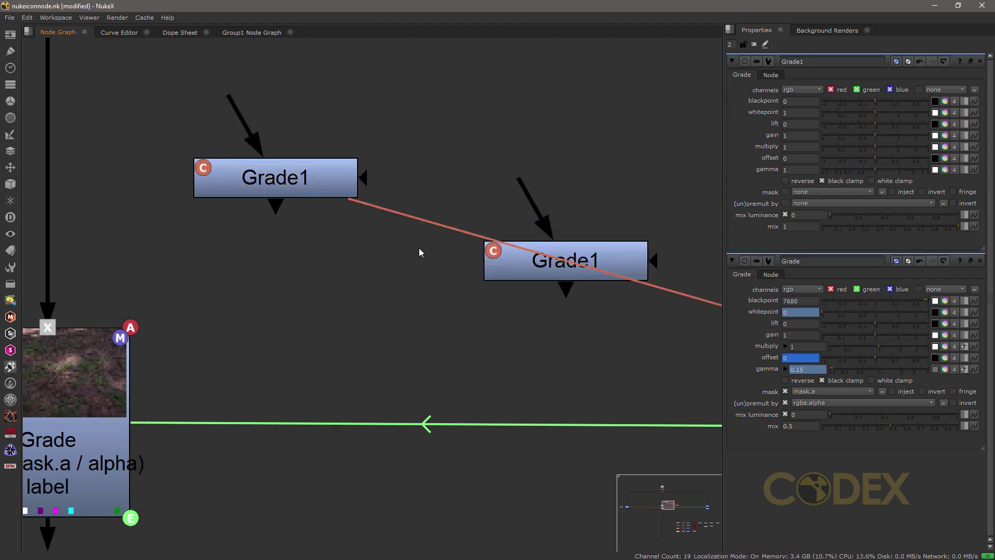
scroll(490, 268, "down", 3)
mouse_move(491, 269)
left_mouse_down()
mouse_move(439, 270)
mouse_move(456, 194)
mouse_move(410, 152)
left_mouse_up()
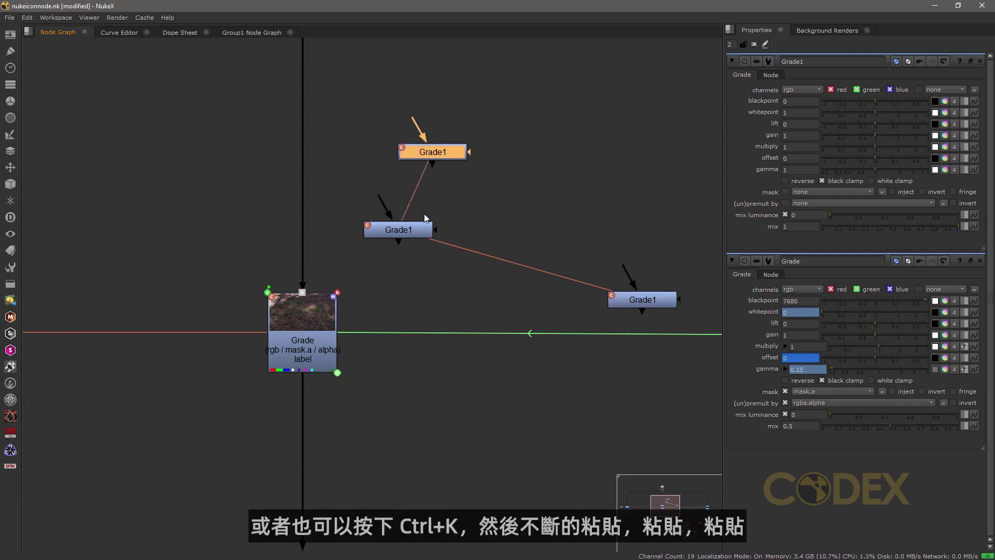
Step: Copy the central Grade1 as a clone and paste three clones to its upper right
left_click(400, 234)
key("ctrl+k")
left_click(531, 195)
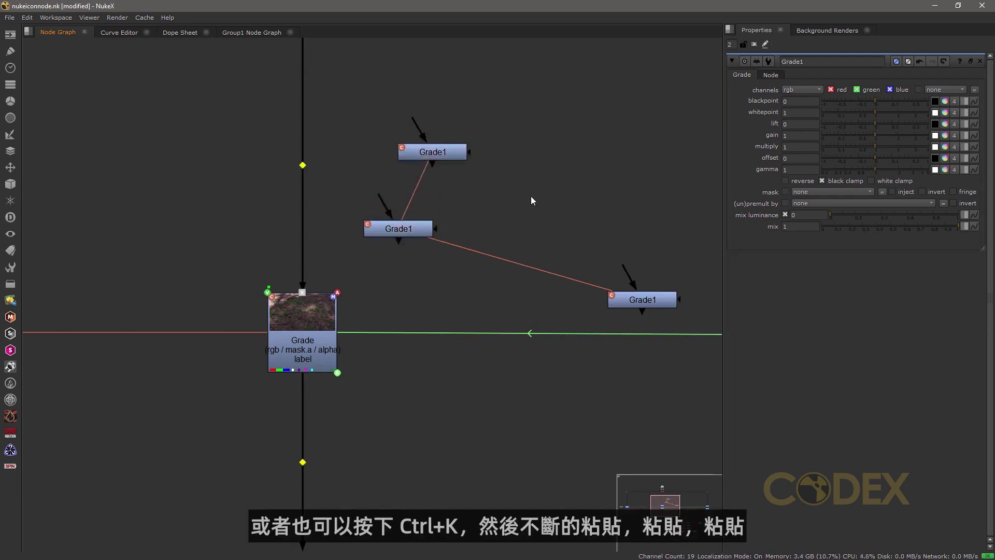
key("ctrl+v")
left_click(555, 137)
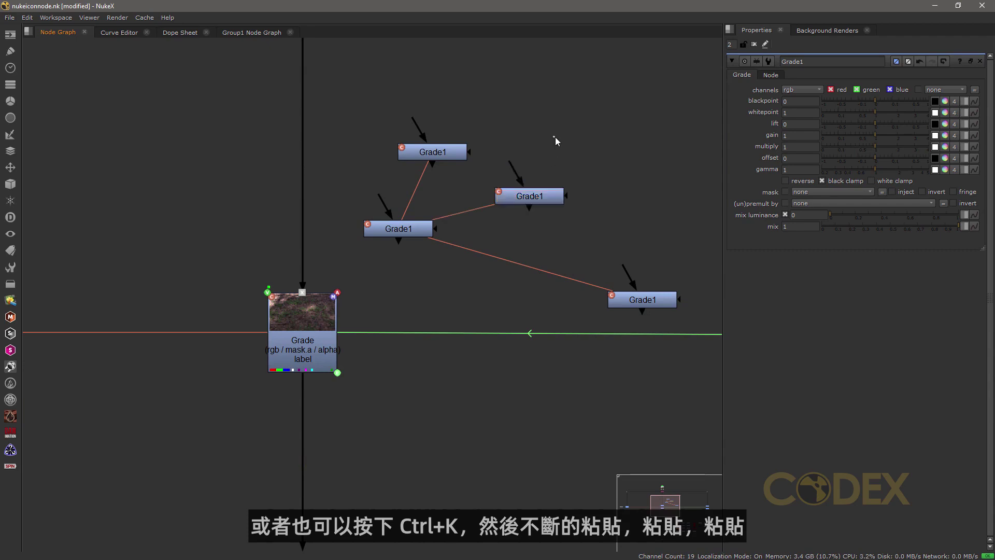
key("ctrl+v")
left_click(632, 181)
key("ctrl+v")
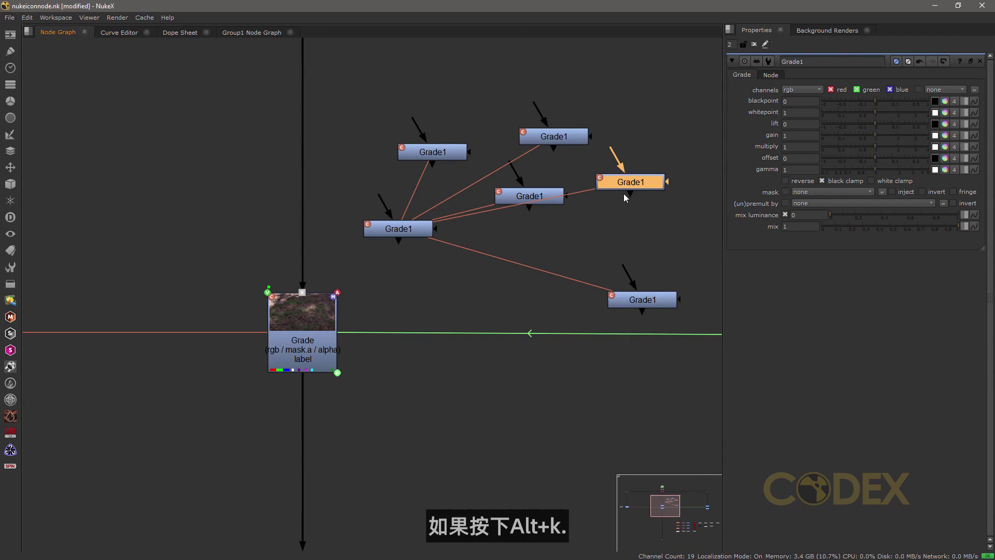
Step: Clone the central Grade1 directly two more times and move one clone below it
left_click(393, 235)
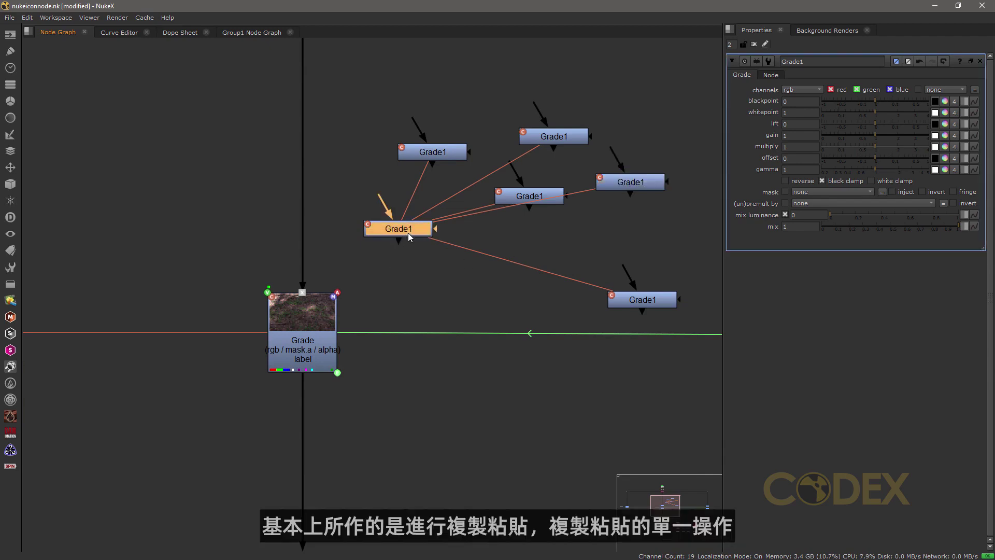
key("alt+k")
key("alt+k")
left_click(504, 272)
left_click_drag(503, 275, 458, 295)
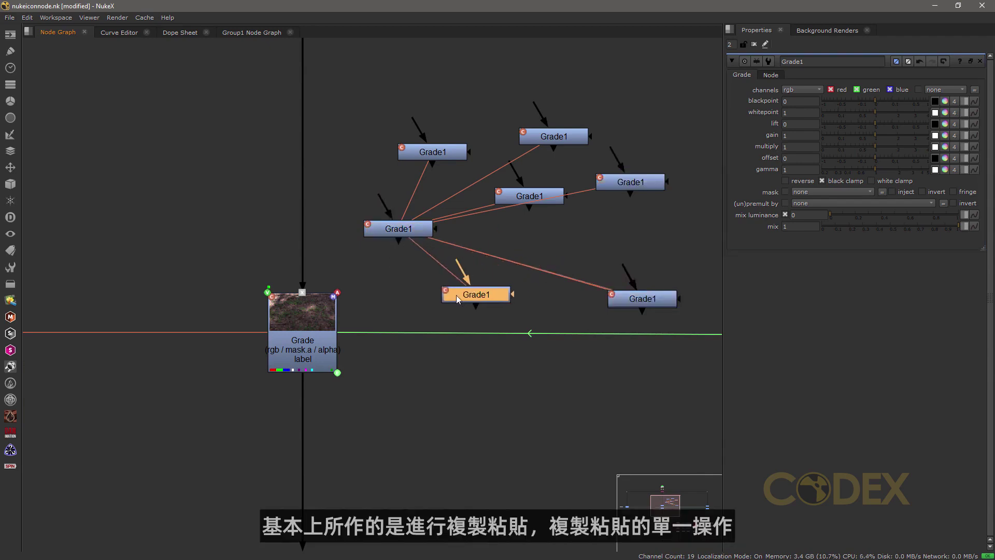
Step: Spread the lower Grade1 clones apart and reposition the central Grade1 so every clone link is distinct
left_click_drag(400, 228, 364, 211)
left_click_drag(664, 301, 597, 304)
left_click_drag(462, 298, 448, 301)
left_click_drag(369, 218, 424, 229)
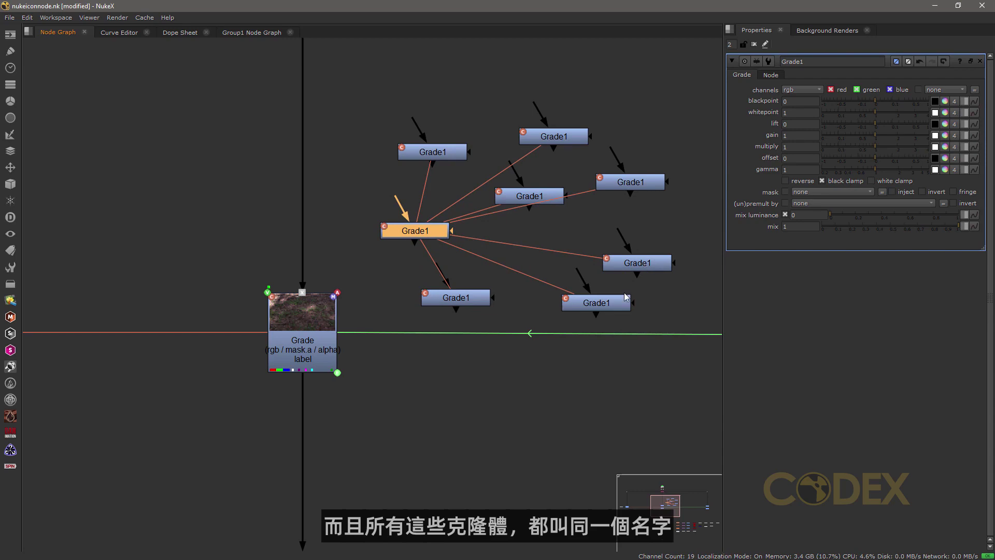
Step: Open the properties of two Grade1 clones and set the shared gain to 0.32
double_click(537, 200)
double_click(544, 136)
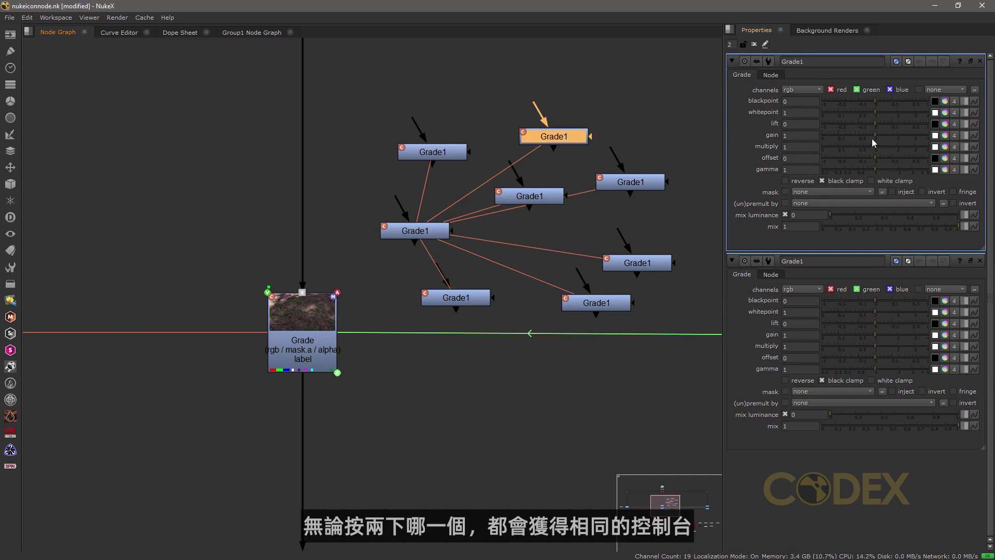
mouse_move(863, 135)
left_mouse_down()
mouse_move(844, 139)
mouse_move(852, 138)
left_mouse_up()
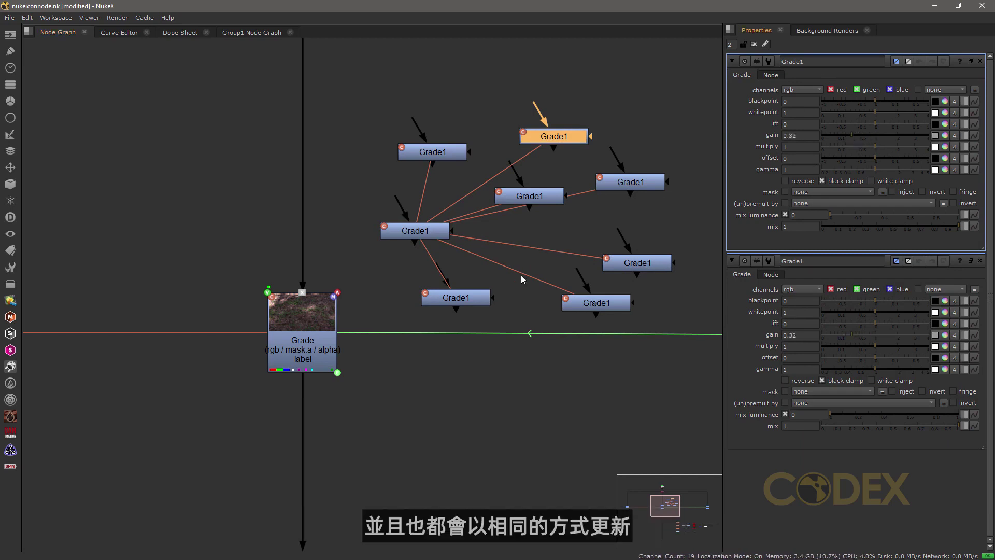
Step: Move the upper-left Grade1 clone slightly up and hide the link lines between the clones
left_click_drag(443, 161, 436, 151)
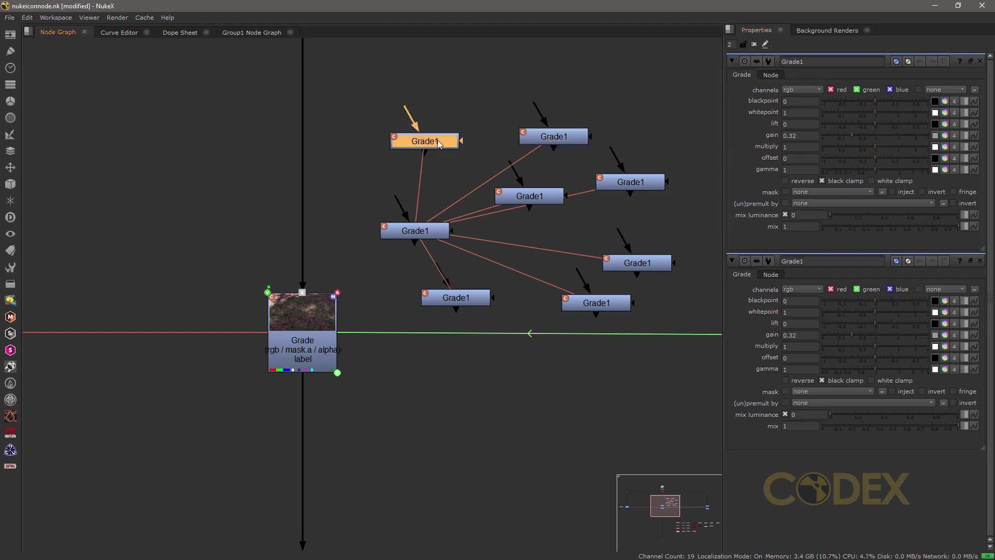
key("alt+e")
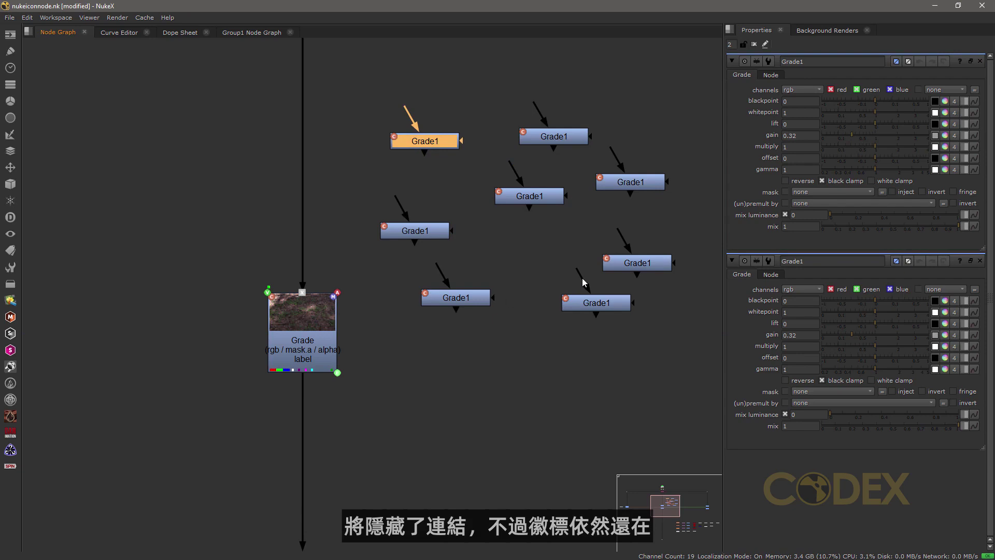
Step: Show the expression and clone link lines again and delete the group of Grade1 clones beside the Grade node
key("alt+e")
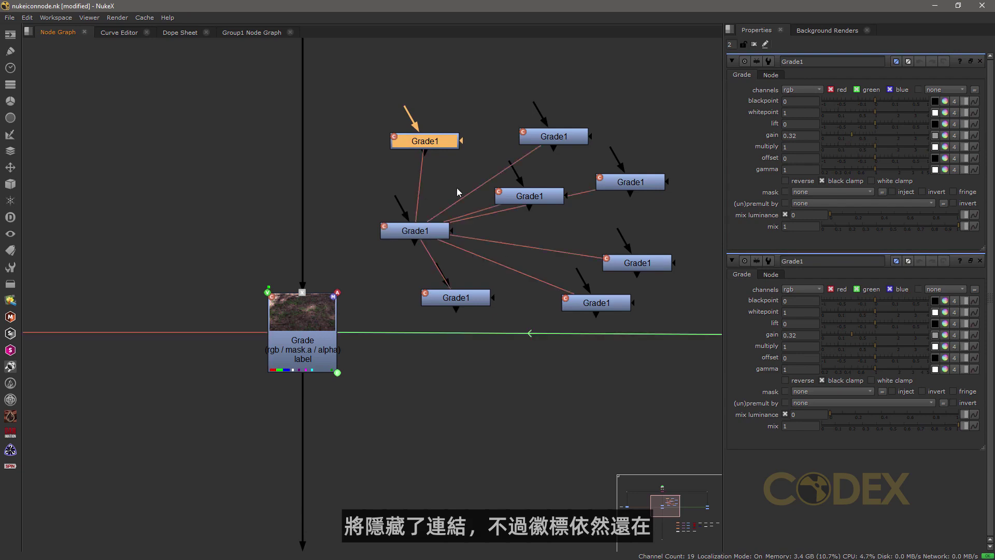
left_click_drag(368, 95, 686, 315)
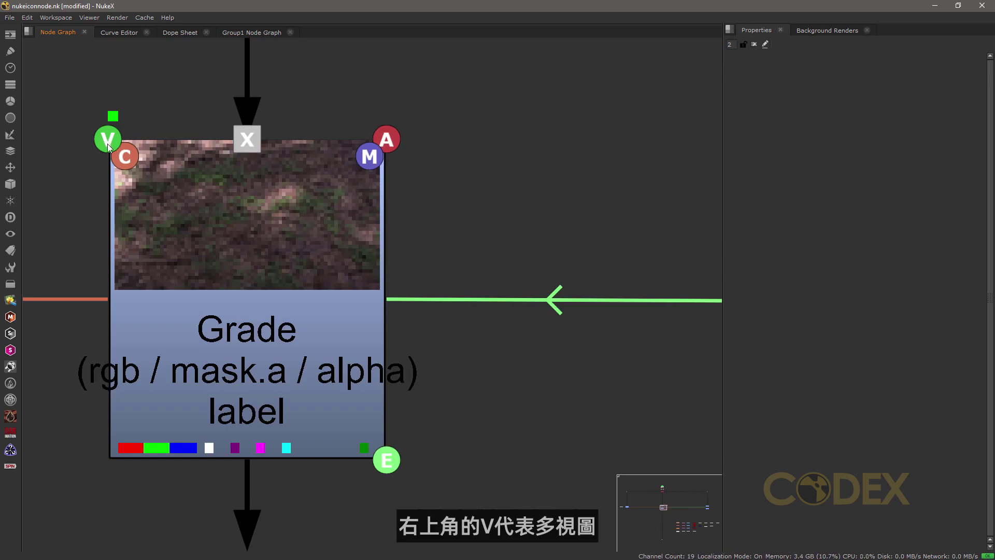
Step: Browse the Views nodes, and expand the Grade node's per-view gamma and multiply values in its properties
left_click(11, 235)
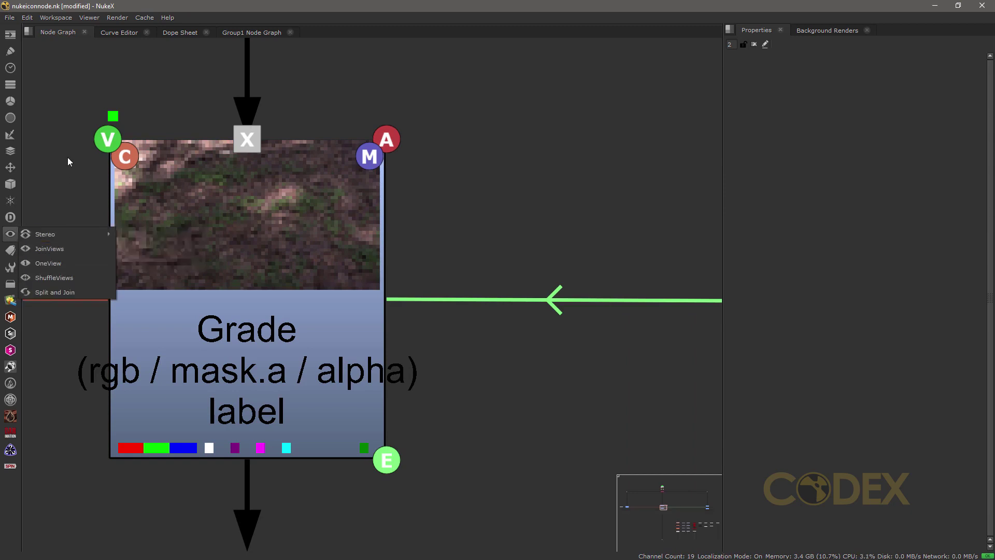
left_click(57, 185)
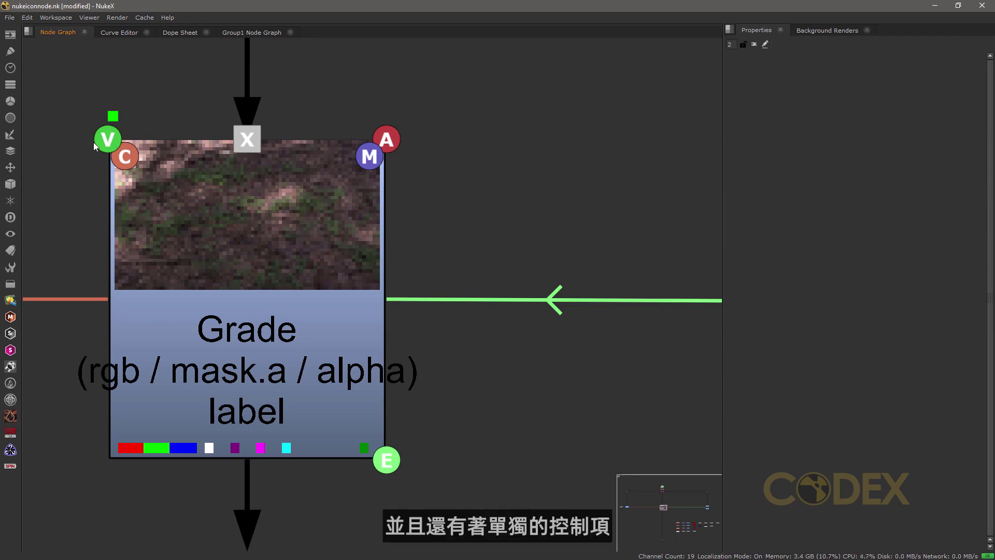
double_click(223, 218)
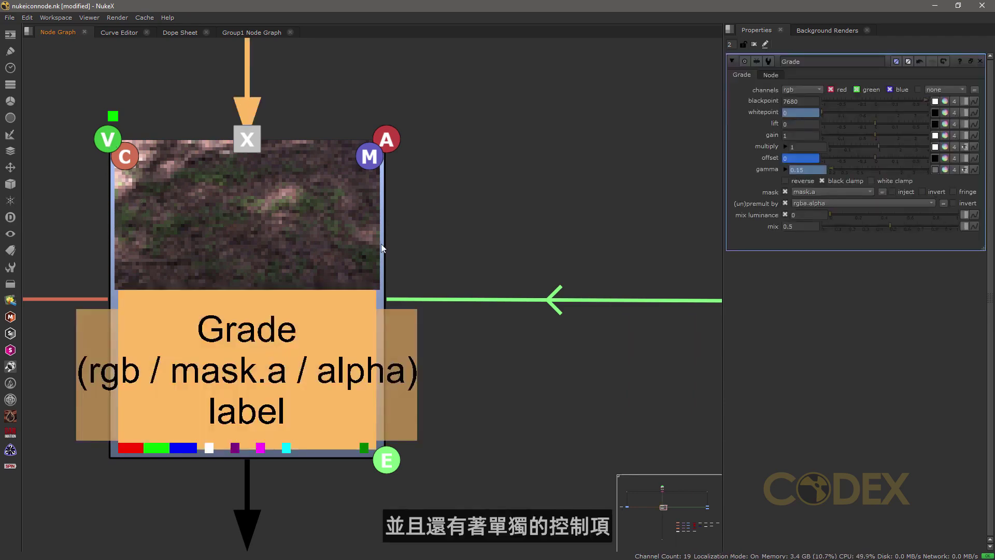
left_click(786, 170)
left_click(786, 147)
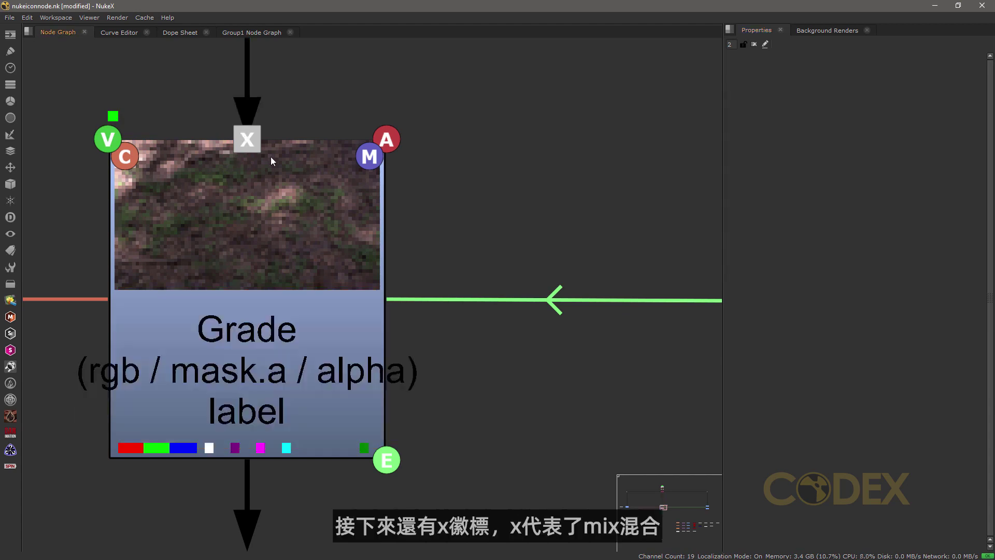
Step: Try the Grade node's mix at 1 and 0, and set it to 0.999
double_click(250, 252)
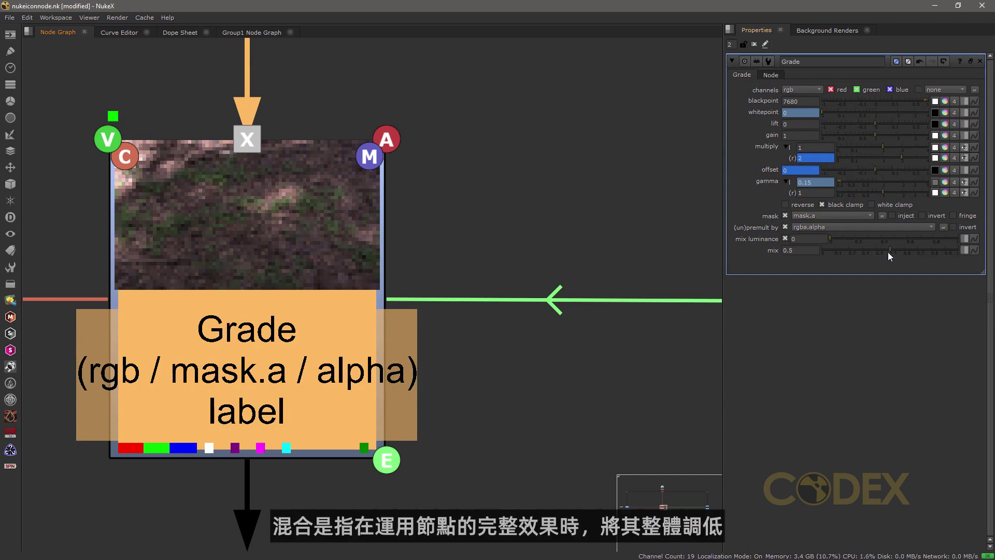
left_click(654, 260)
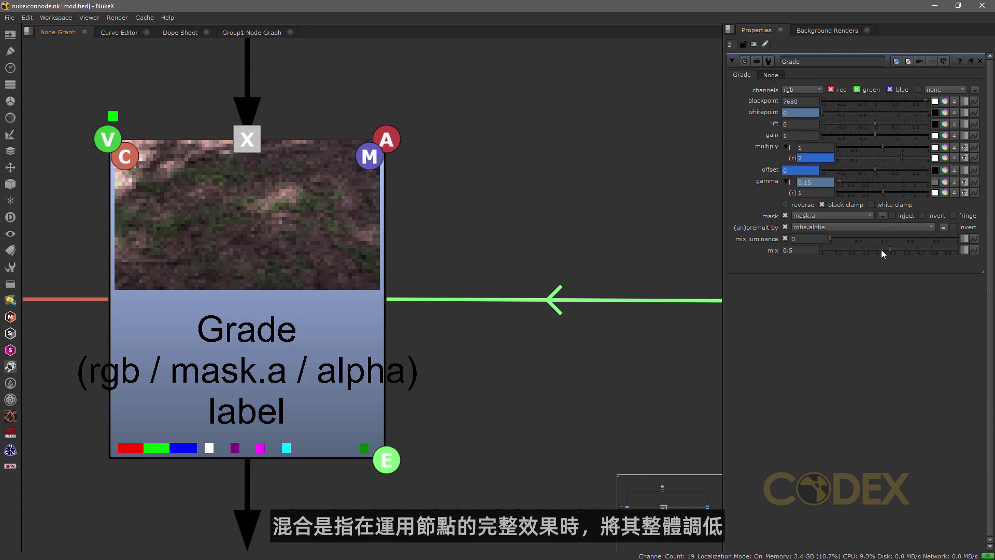
left_click_drag(892, 250, 980, 256)
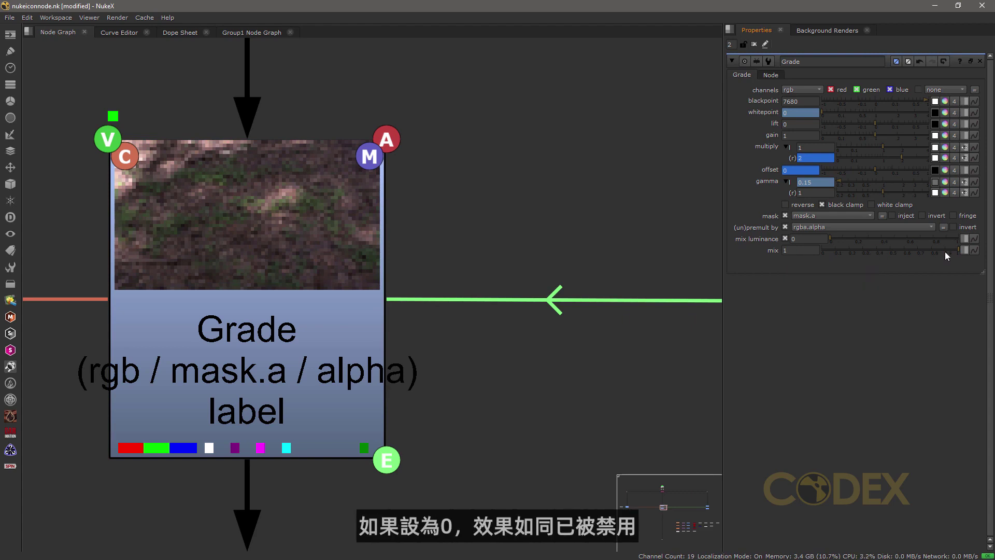
left_click_drag(957, 250, 804, 271)
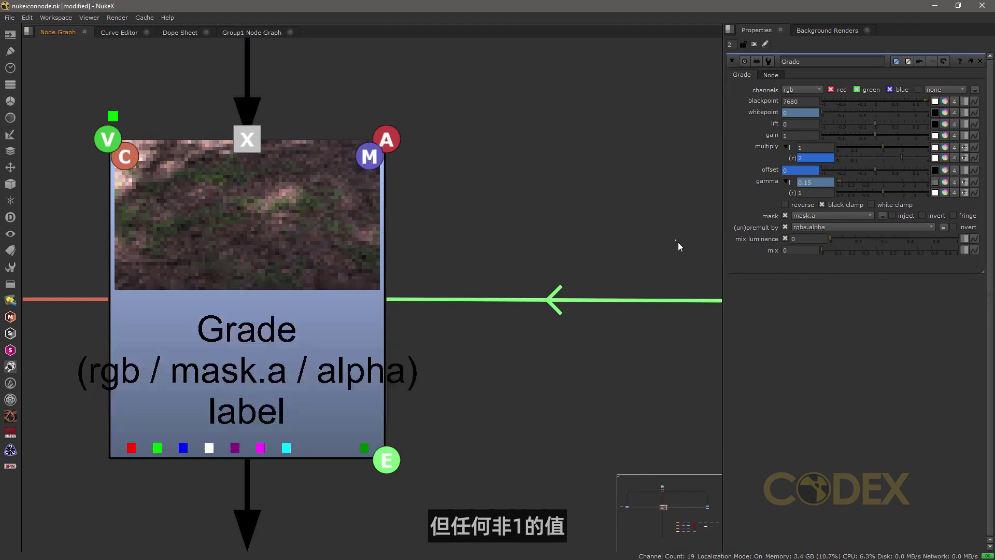
left_click_drag(823, 247, 964, 249)
left_click(780, 251)
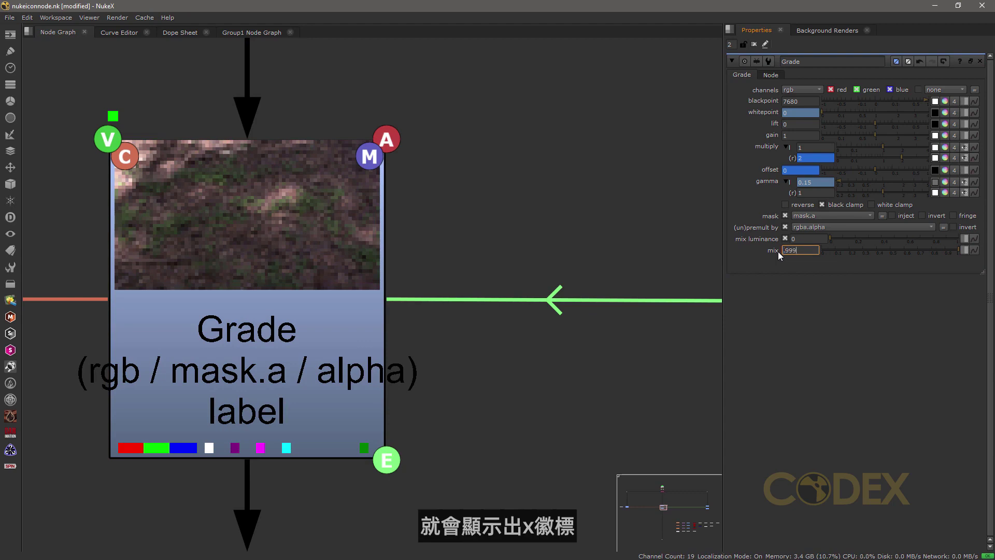
key("Return")
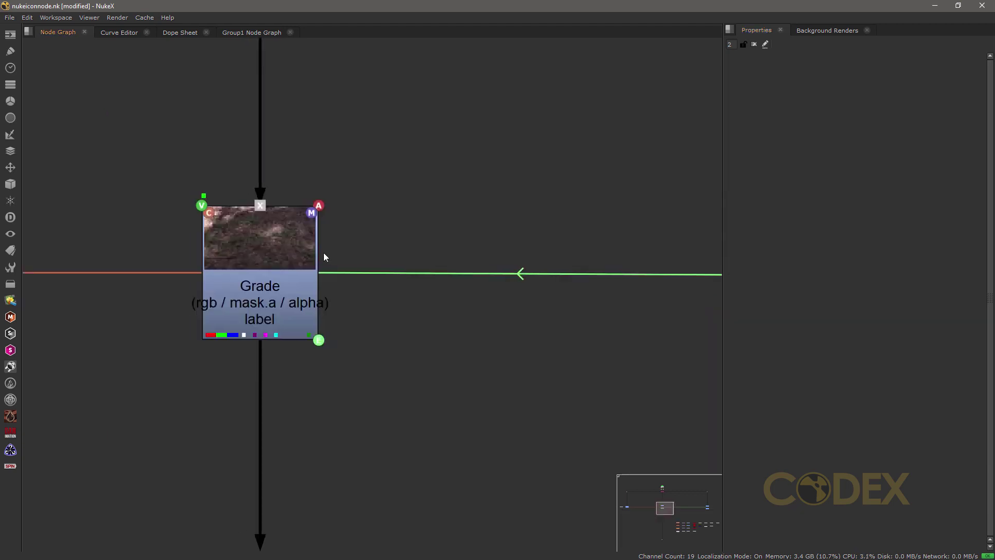
Step: Find the example columns of colour-coded 2D nodes and select the filter column from Blur1 to Convolve1
scroll(319, 259, "up", 3)
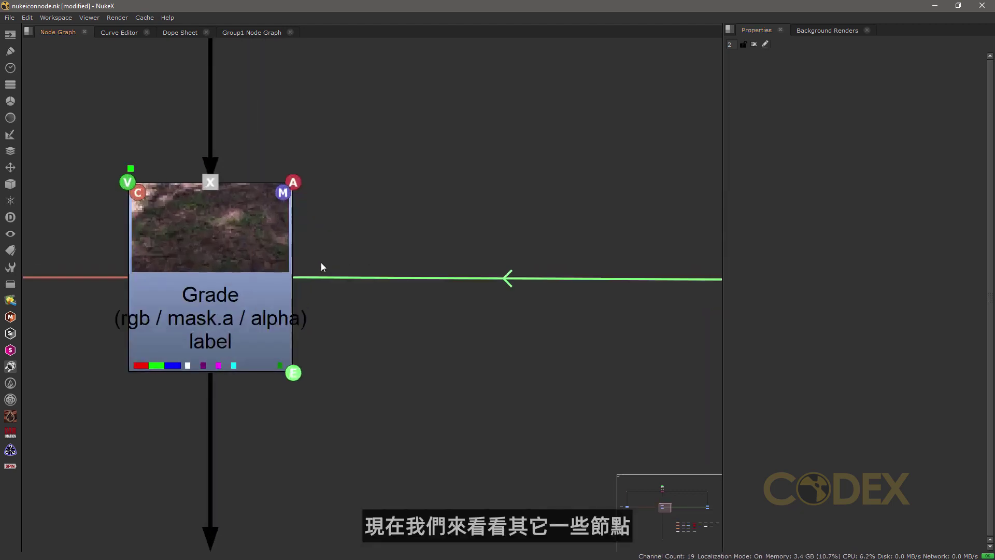
scroll(362, 275, "down", 3)
middle_click_drag(527, 368, 177, 265)
middle_click_drag(451, 293, 129, 240)
middle_click_drag(461, 279, 664, 125)
scroll(353, 269, "down", 1)
middle_click_drag(434, 294, 306, 88)
scroll(359, 116, "up", 4)
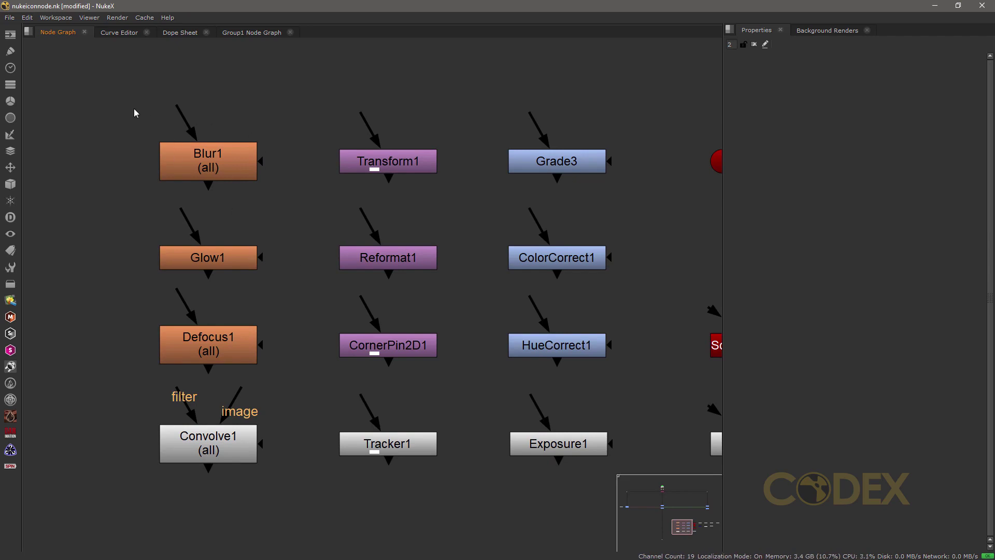
left_click_drag(117, 96, 278, 492)
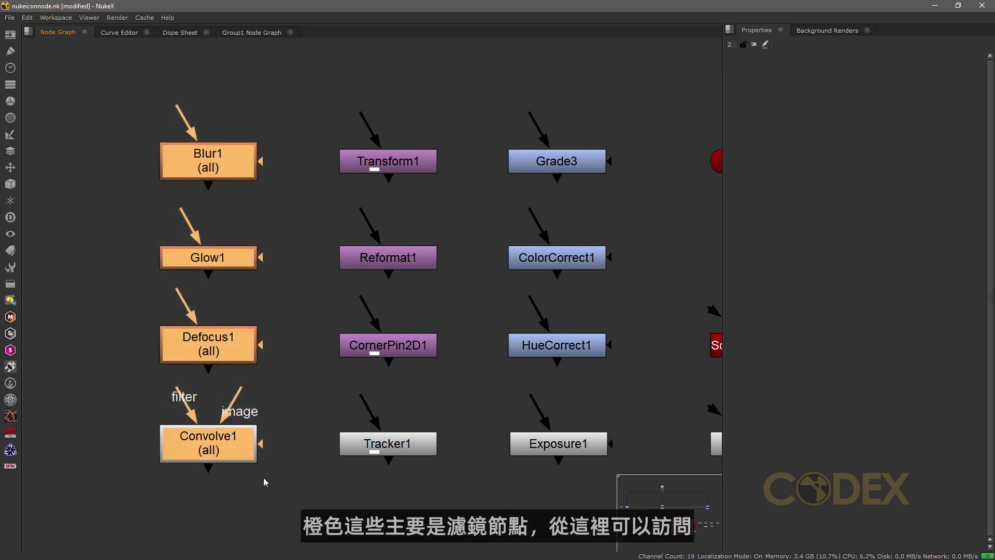
Step: Add an unconnected Erode (fast) node beside Defocus1 and an Erode (filter) node below it
left_click(11, 118)
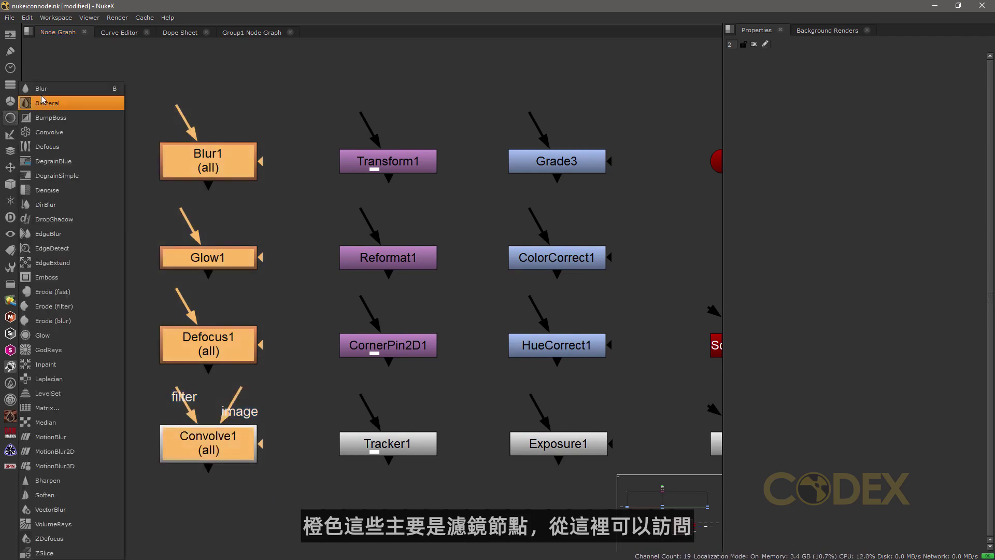
left_click(74, 291)
left_click_drag(207, 513, 95, 390)
left_click(89, 424)
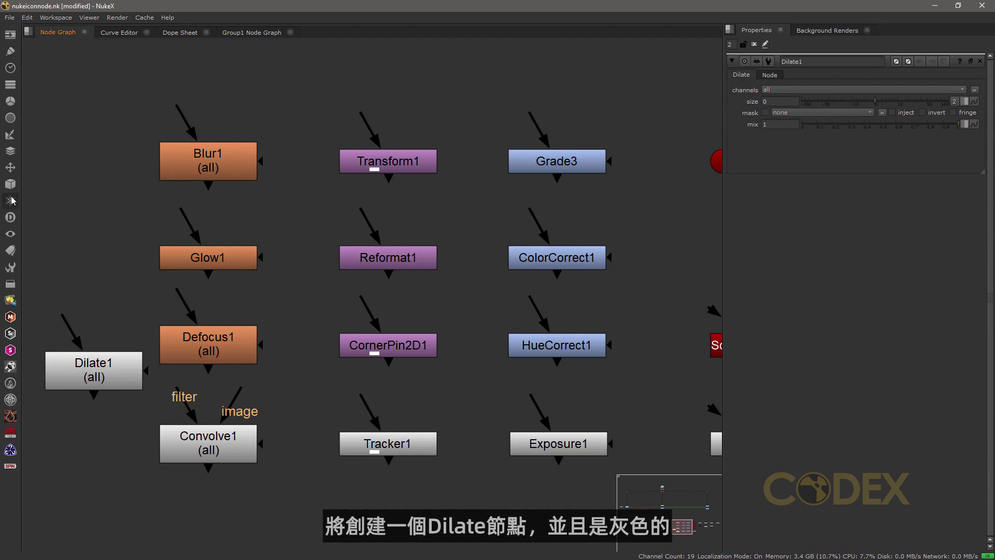
left_click(8, 119)
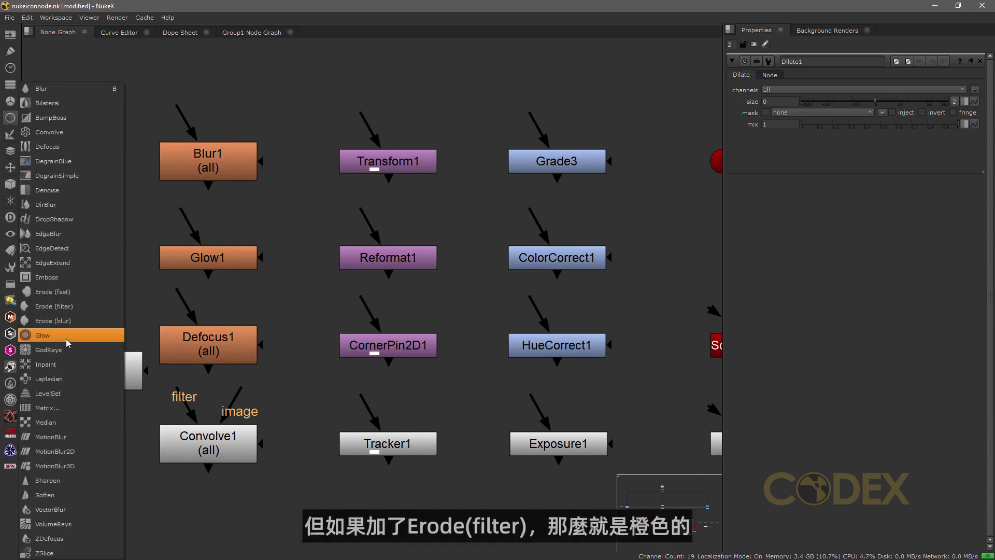
left_click(82, 306)
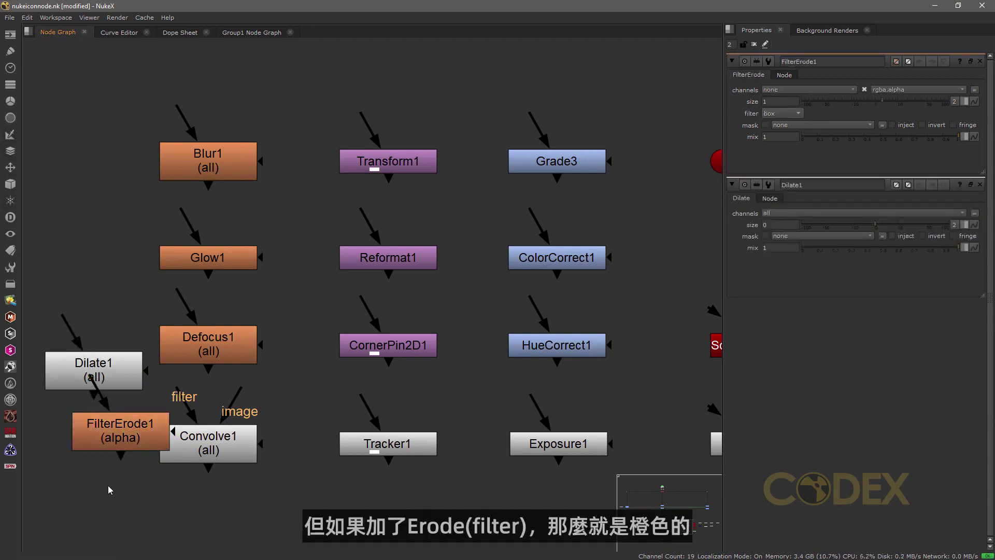
left_click_drag(82, 464, 82, 463)
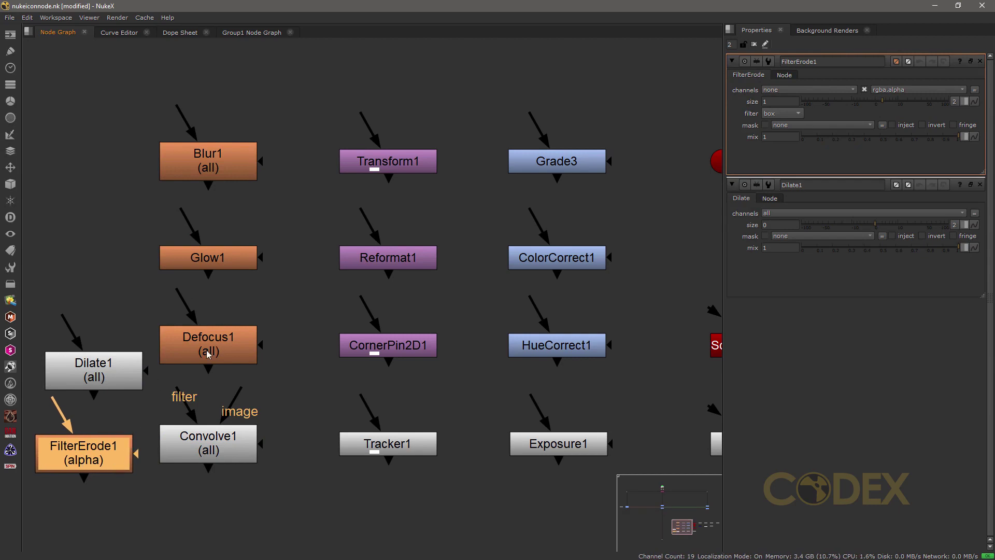
Step: Delete the Dilate1 and FilterErode1 nodes
left_click(116, 364)
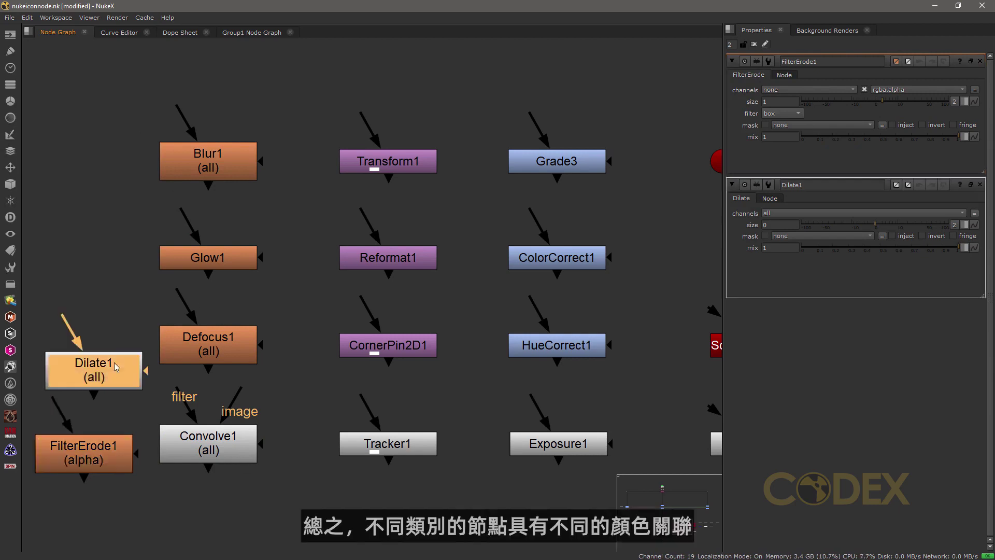
key("Delete")
left_click(102, 468)
key("Delete")
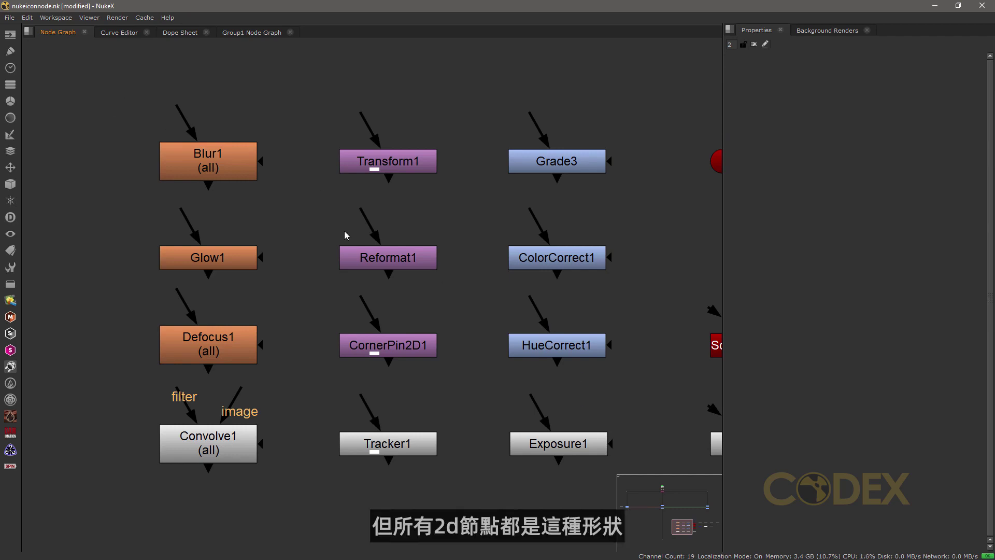
Step: Add a ParticleMerge node between Scene1 and ParticleEmitter1, and a 2D Merge node below it for comparison
middle_click_drag(580, 287, 99, 278)
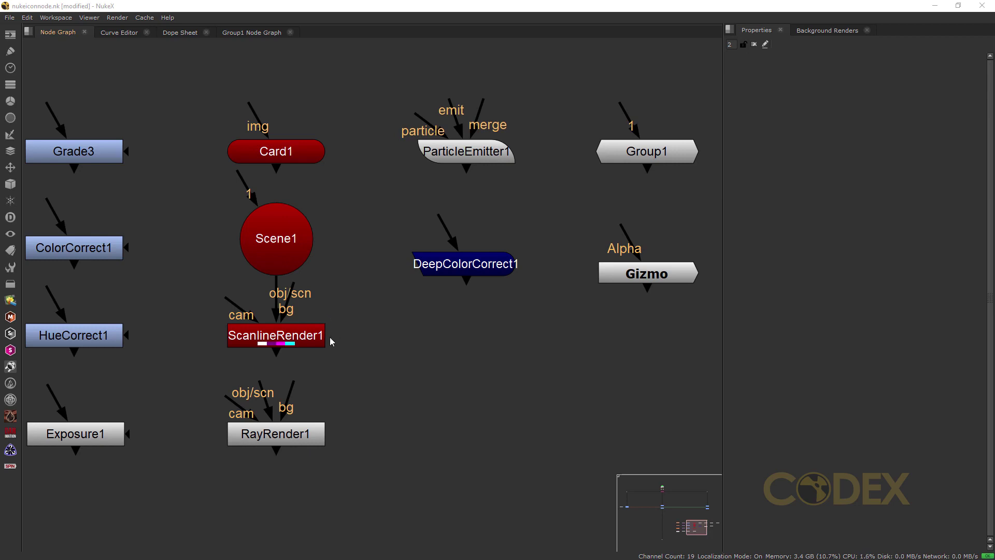
left_click_drag(280, 286, 283, 241)
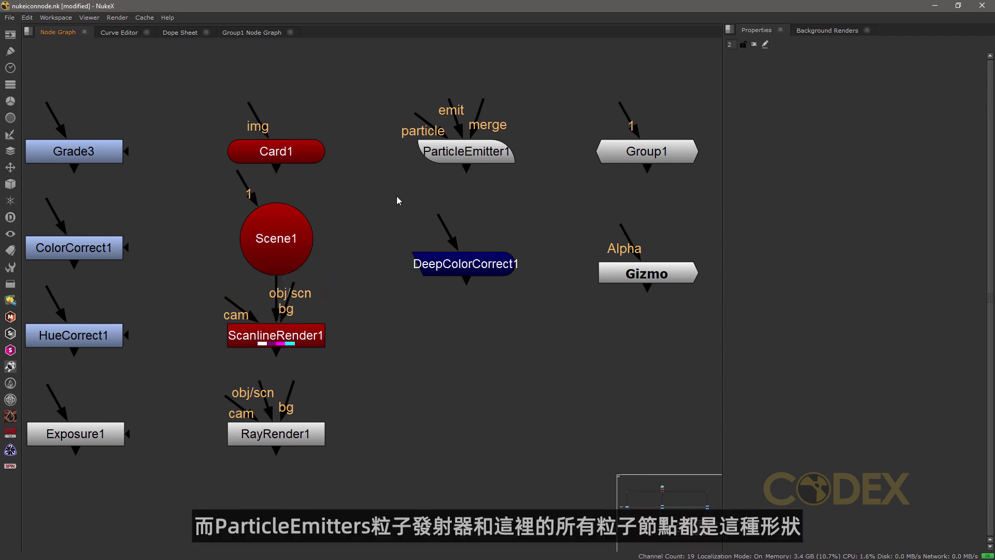
left_click(10, 201)
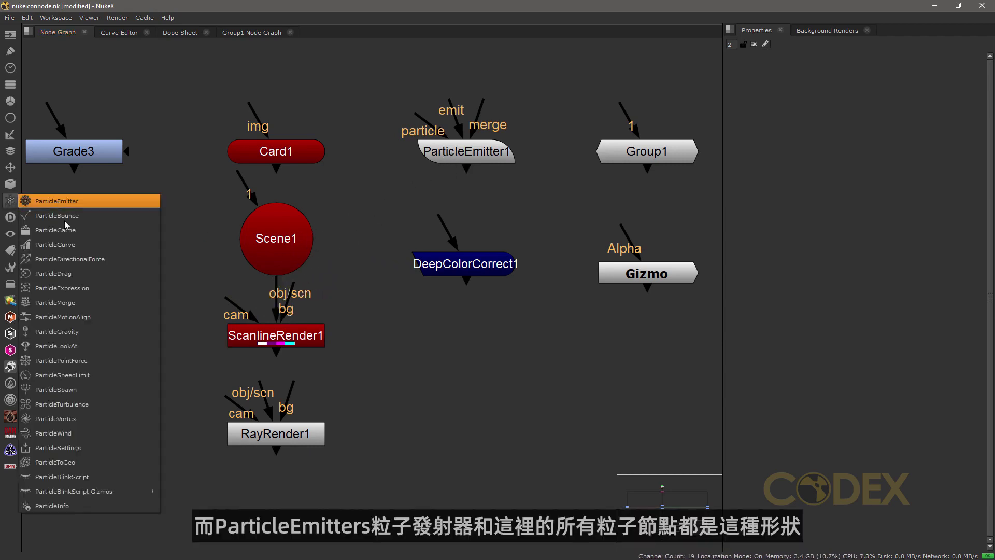
left_click(55, 302)
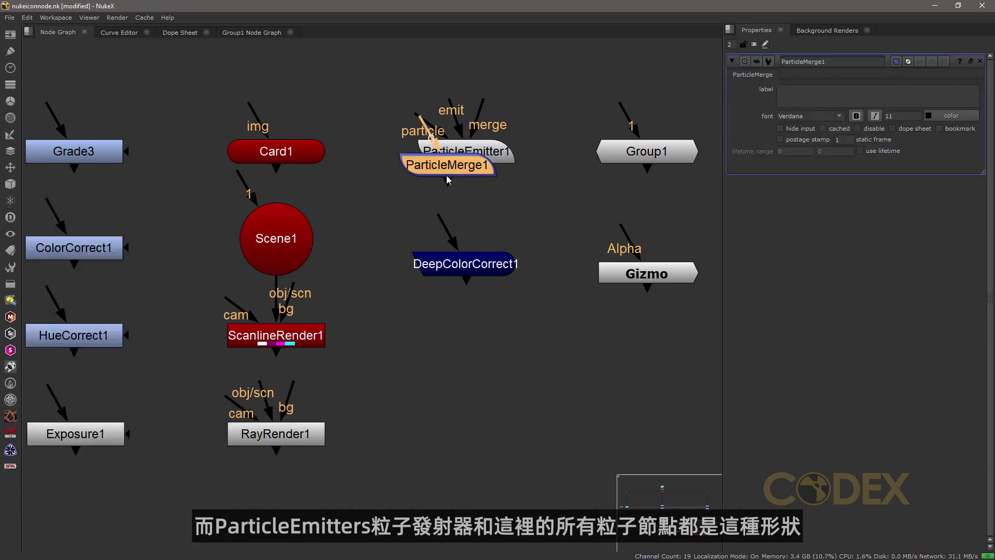
left_click(377, 202)
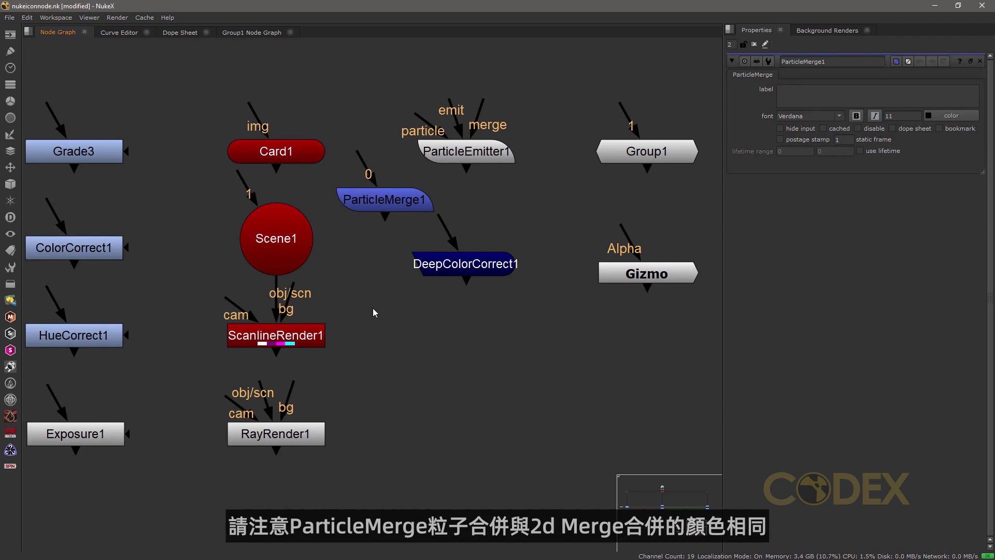
key("m")
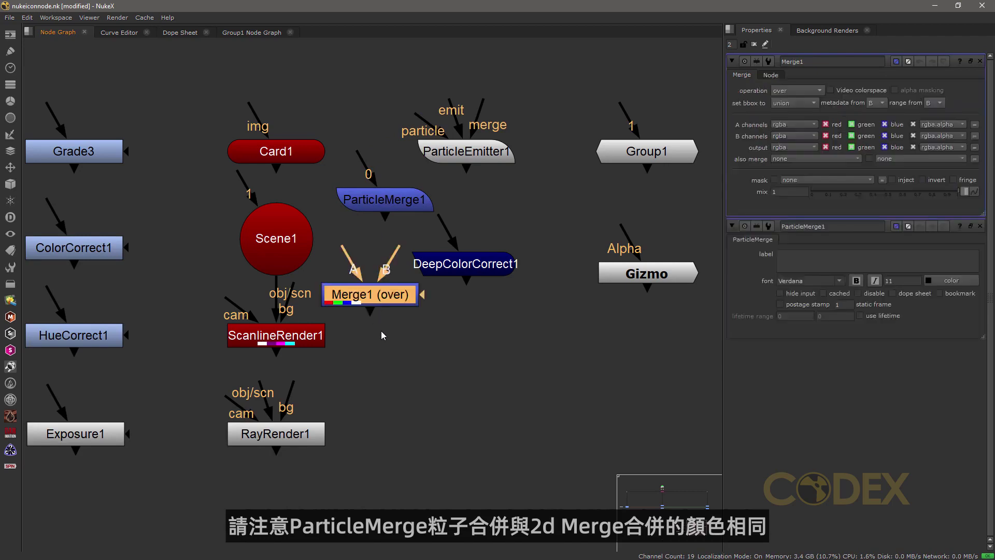
left_click(381, 330)
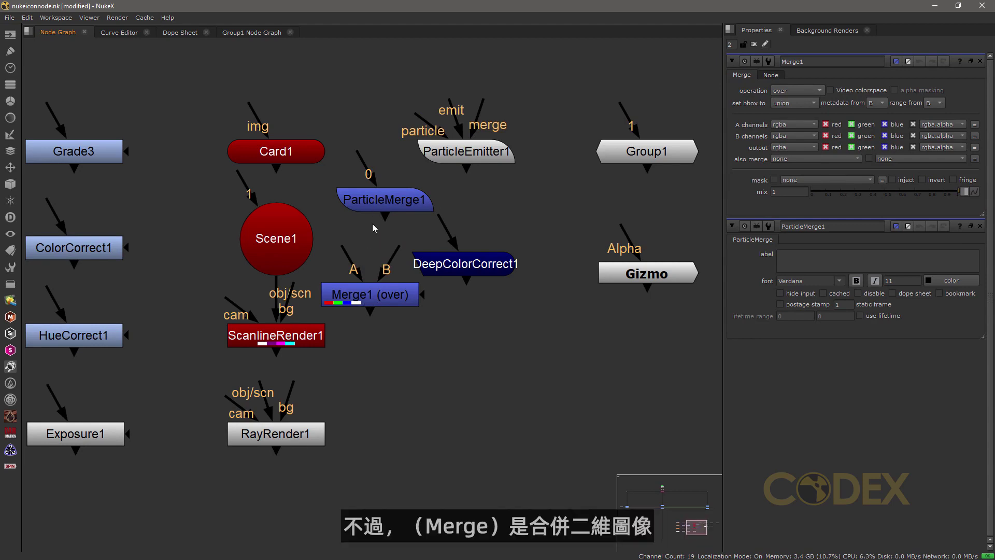
Step: Delete the Merge1 and ParticleMerge1 nodes
left_click(364, 288)
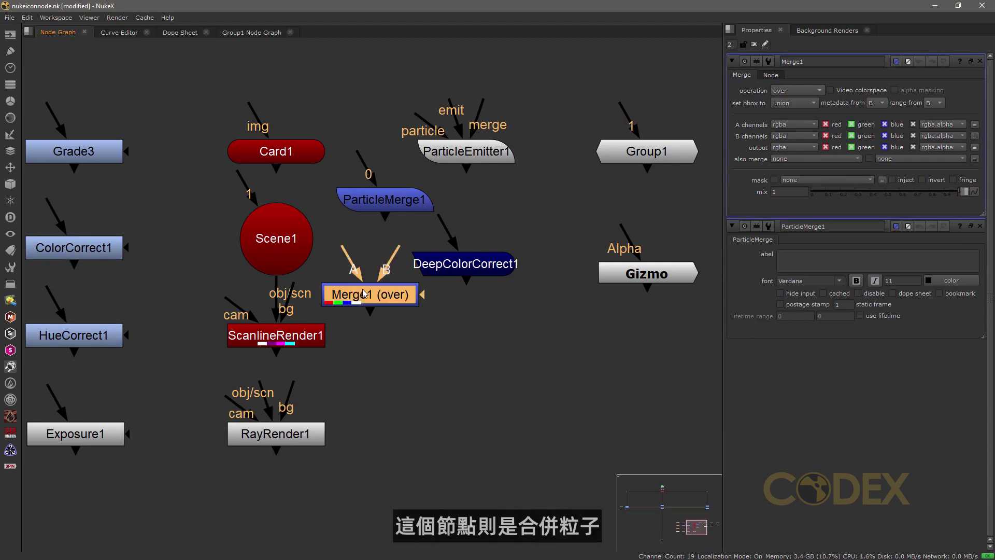
key("Delete")
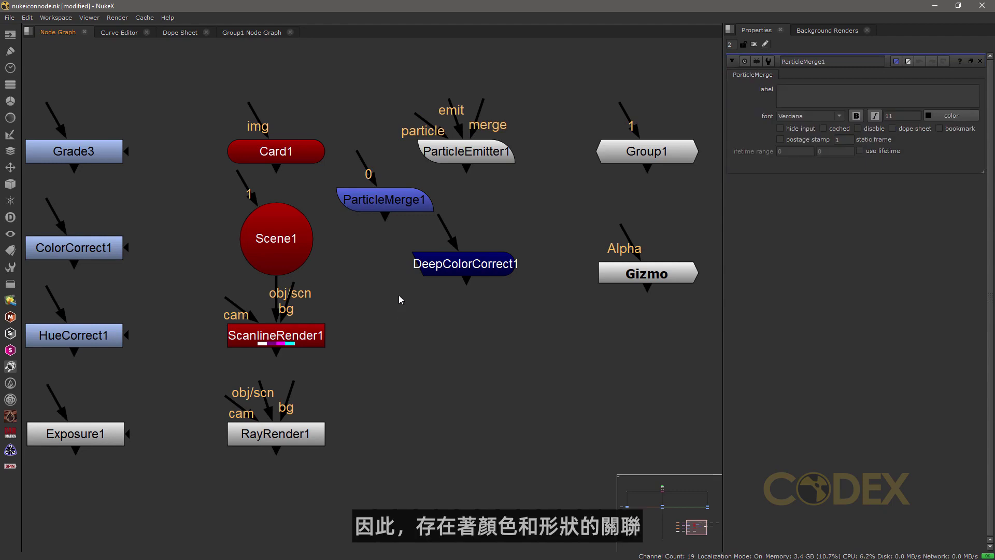
left_click(382, 199)
key("Delete")
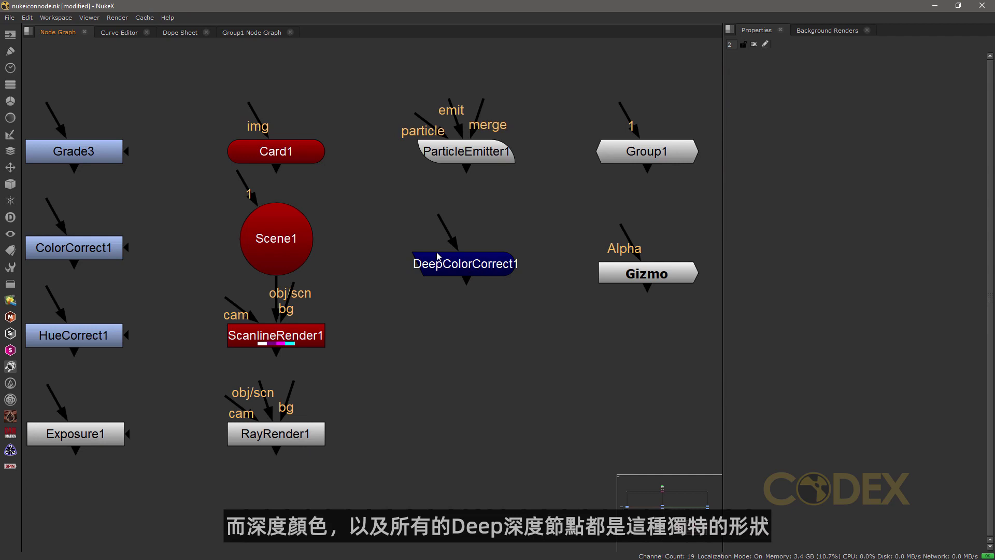
Step: Examine the shapes of DeepColorCorrect1 and the Group, Gizmo, Input and Output nodes, and select Group1
scroll(511, 264, "up", 2)
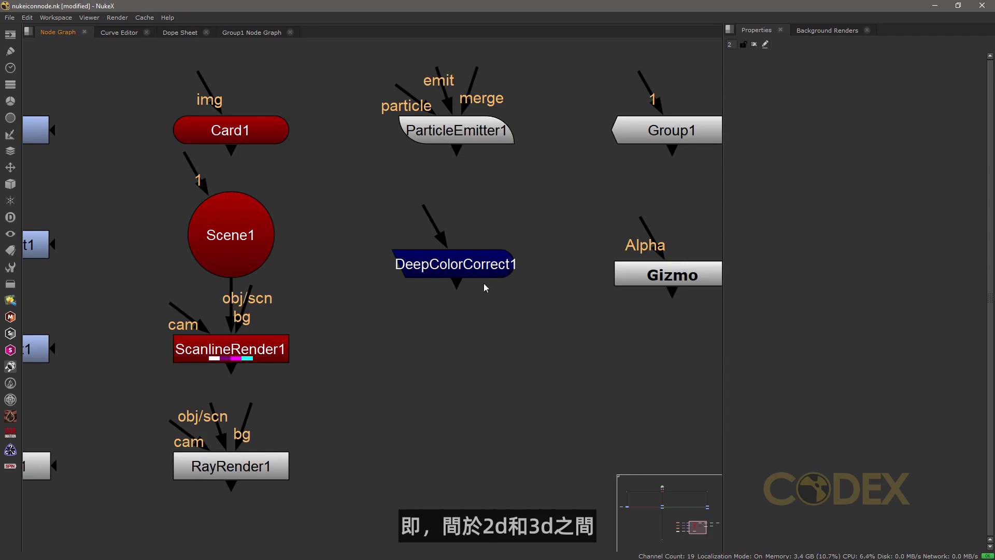
middle_click_drag(591, 235, 203, 257)
scroll(203, 257, "up", 1)
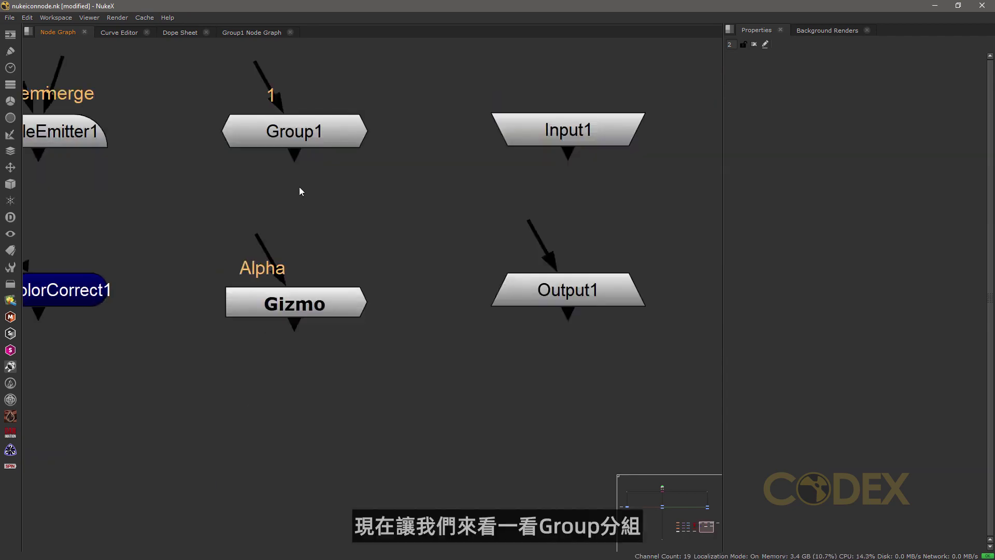
left_click(310, 136)
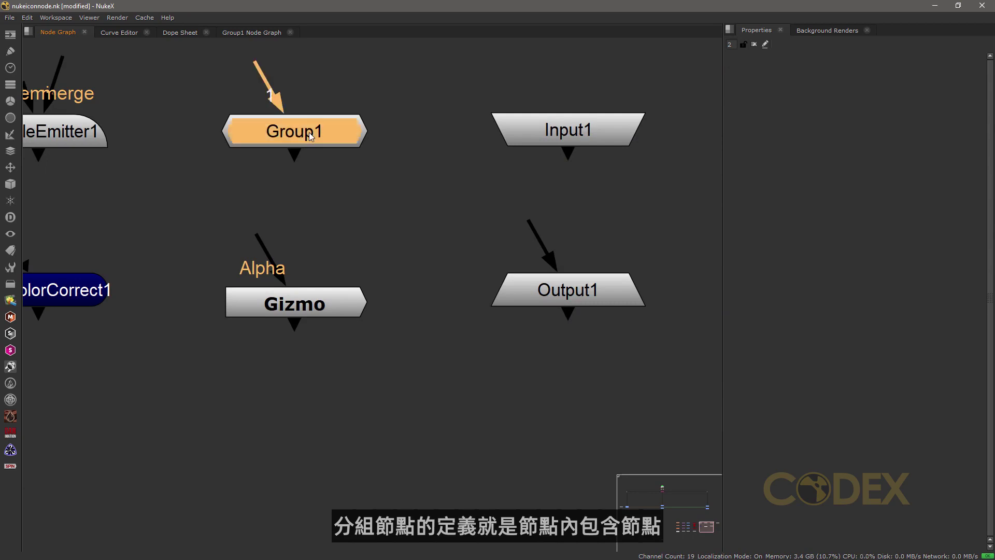
Step: Open Group1's internal node graph and shift the Blur1, ColorCorrect1 and Merge1 nodes inside it slightly apart
double_click(311, 136)
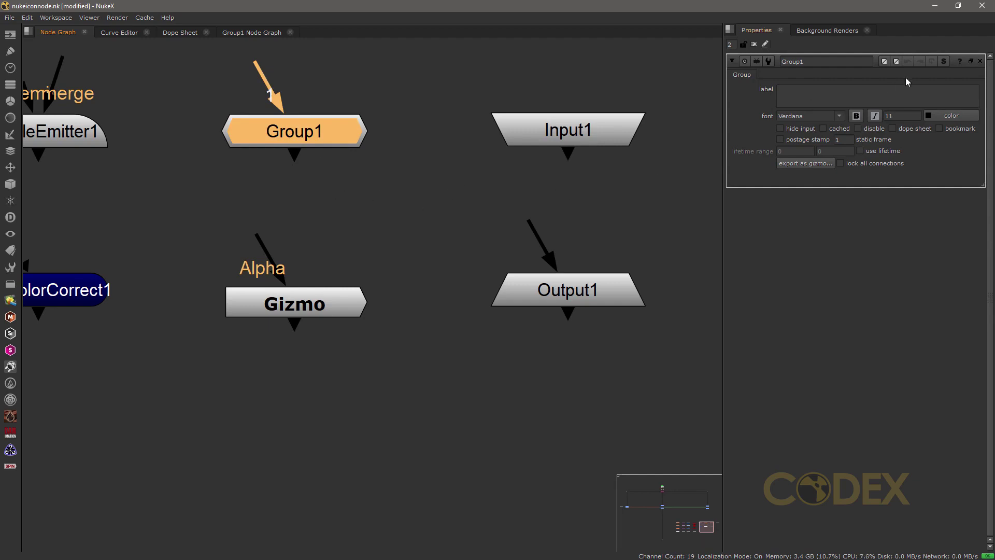
left_click(944, 62)
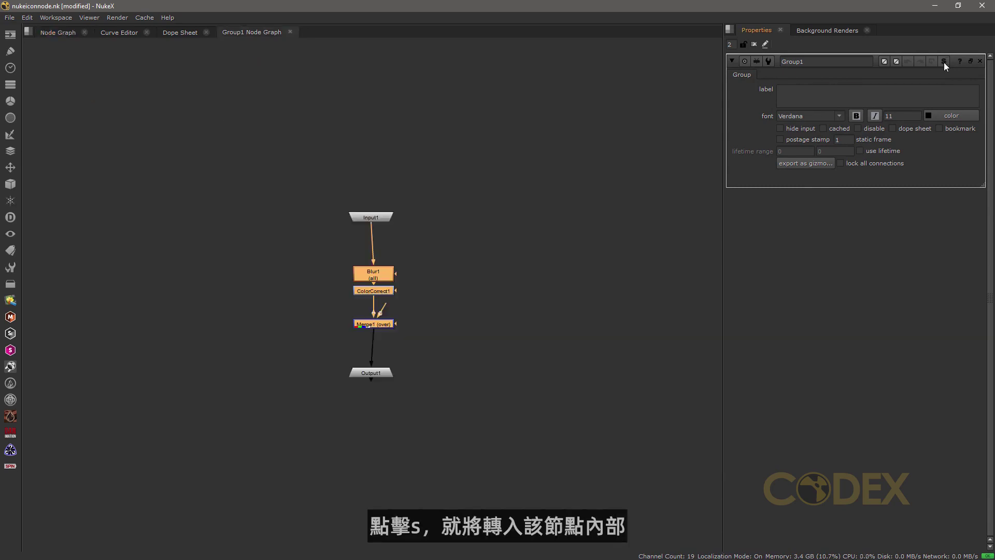
scroll(391, 322, "up", 5)
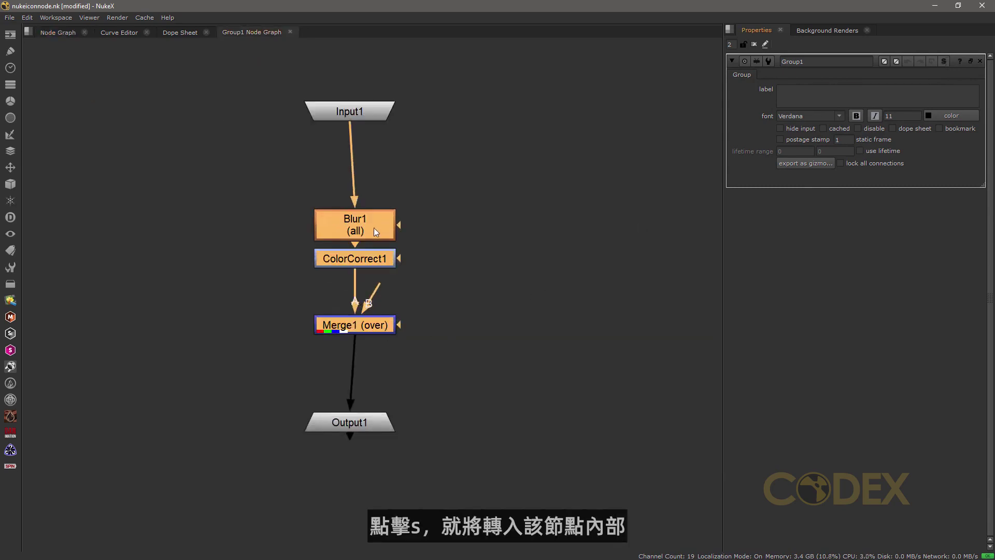
left_click_drag(371, 226, 366, 219)
left_click(433, 267)
left_click_drag(366, 255, 365, 268)
left_click_drag(366, 314, 368, 323)
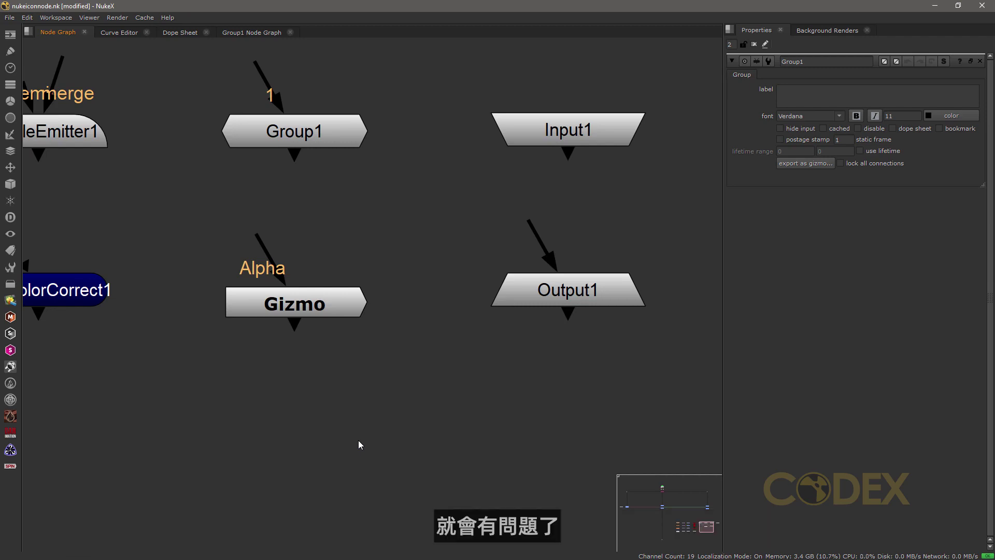
Step: Copy the Gizmo node to an editable group and place the new group below the Gizmo in the main node graph
left_click(313, 310)
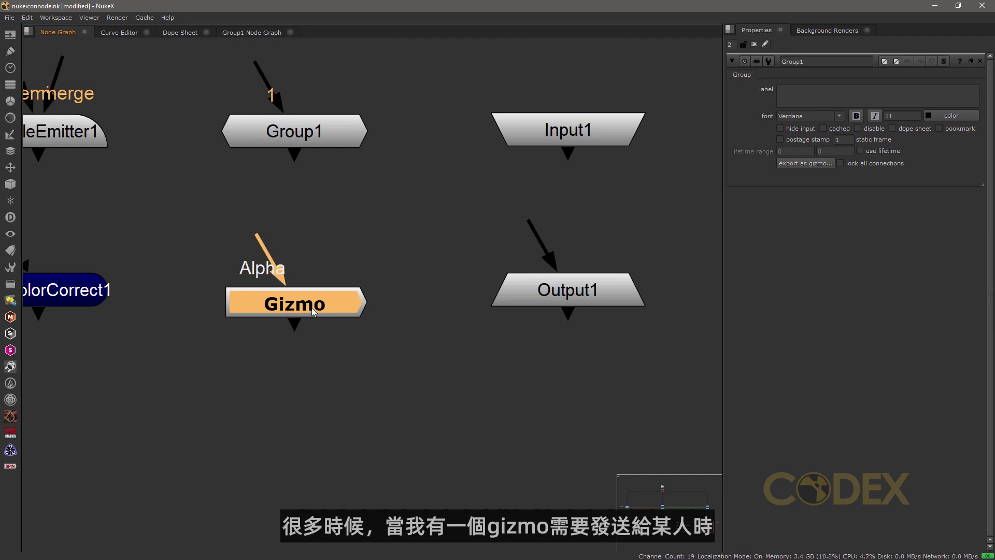
double_click(312, 307)
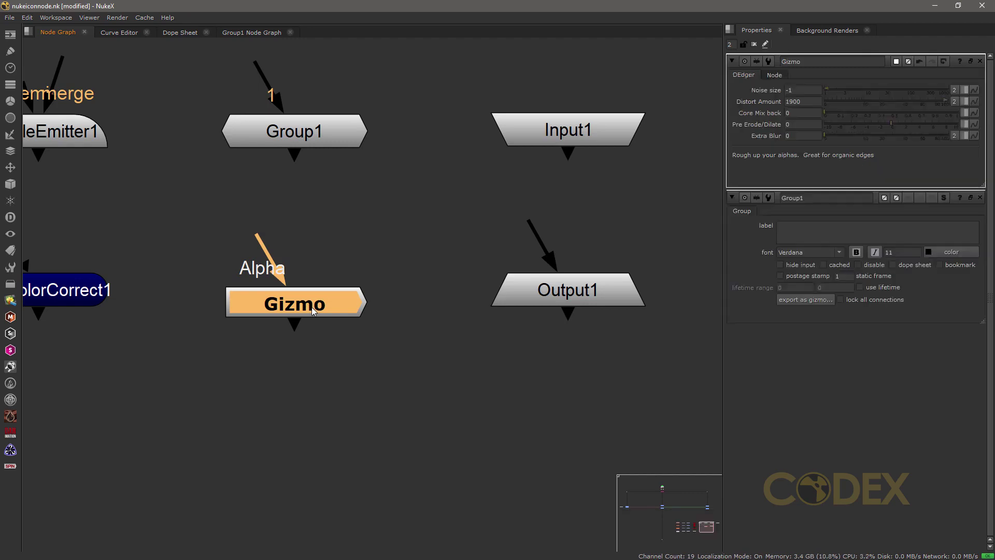
left_click(772, 76)
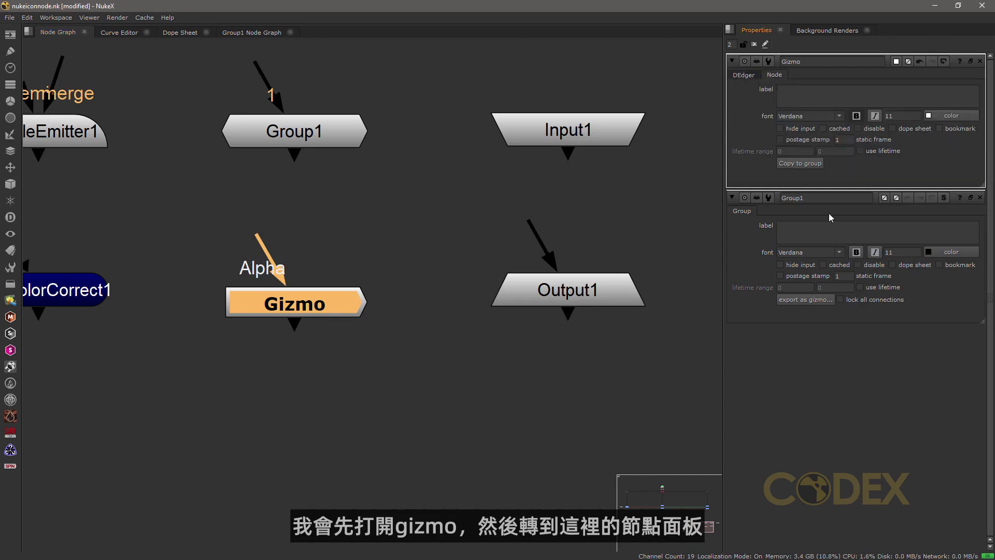
left_click(804, 165)
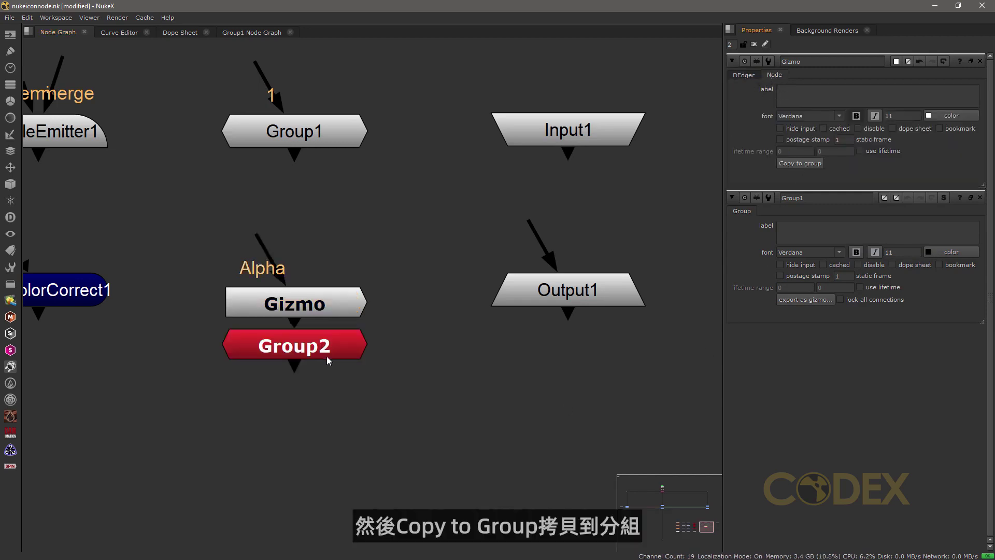
left_click(330, 416)
left_click_drag(296, 334, 327, 363)
left_click_drag(320, 411, 307, 435)
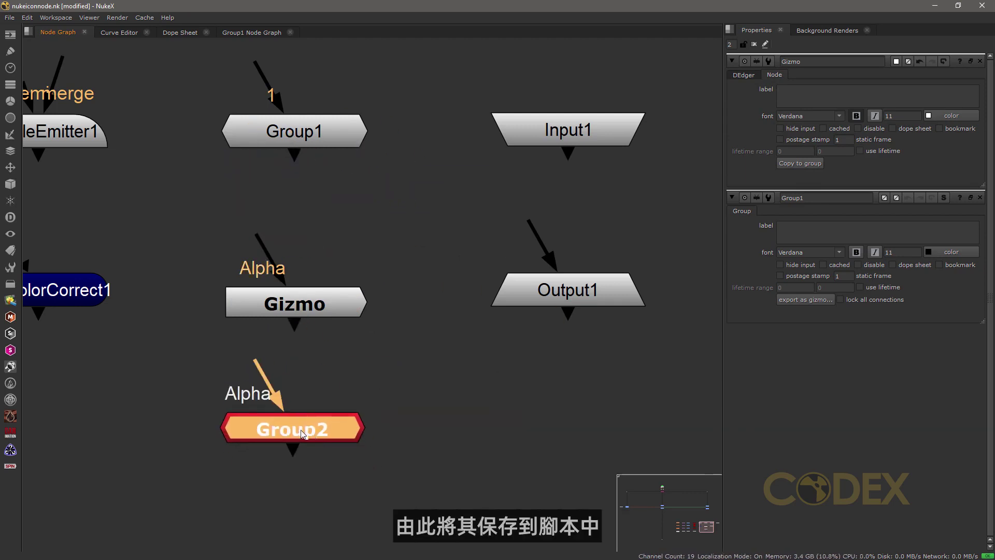
Step: Inspect the nodes contained in Group2 through its internal node graph, and return to the main node graph
double_click(304, 434)
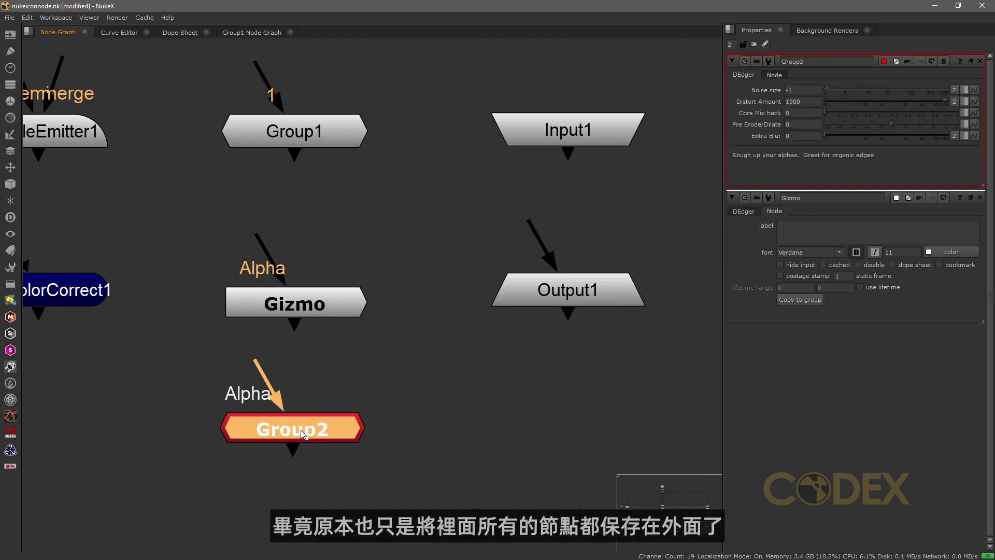
left_click(944, 61)
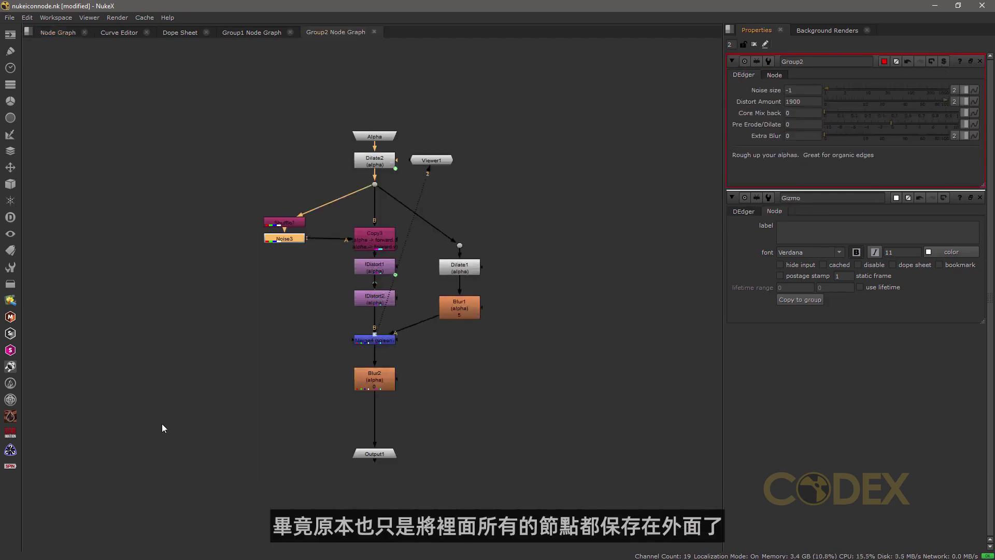
left_click(51, 35)
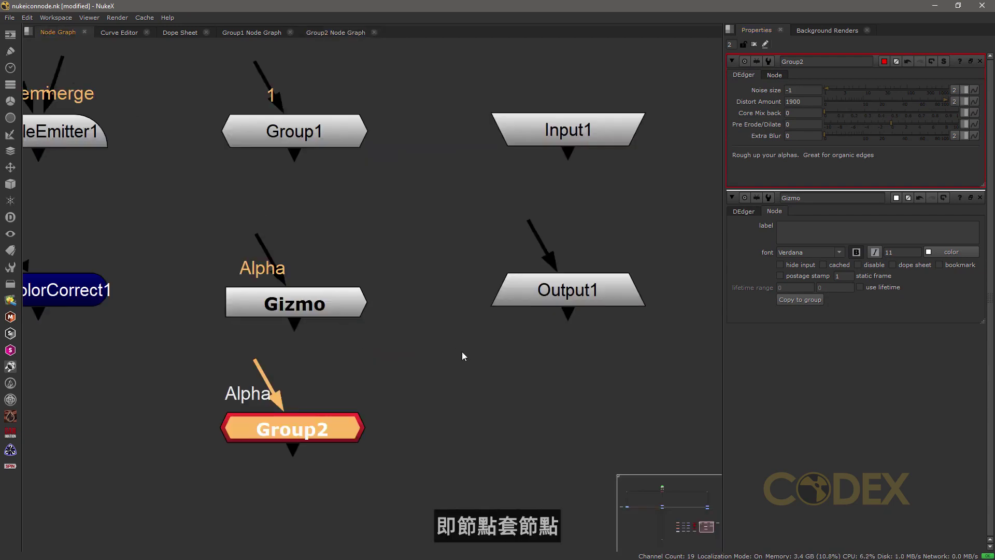
Step: Try out Viewer2's dotted input arrow and add a Dot node above the viewer
middle_click_drag(535, 194, 291, 220)
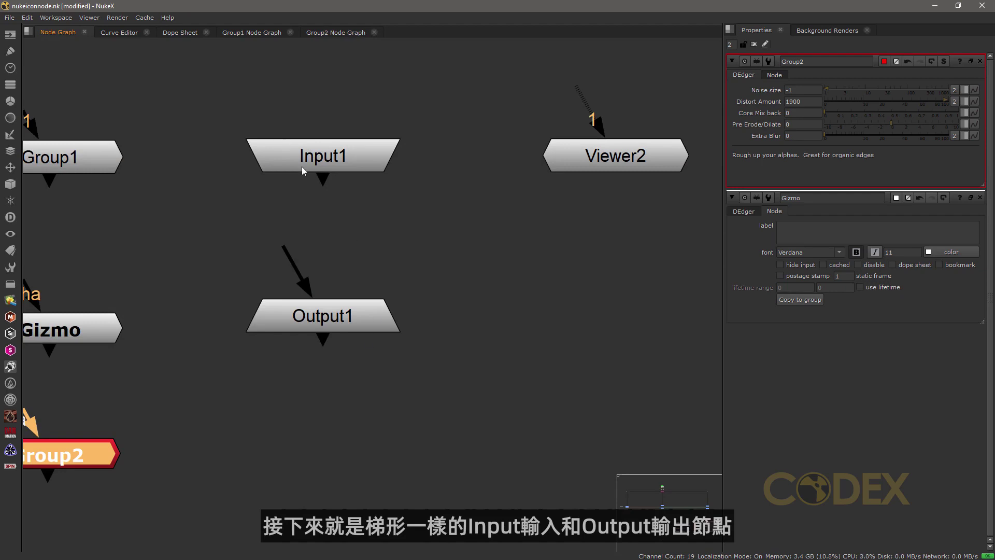
middle_click_drag(460, 289, 255, 342)
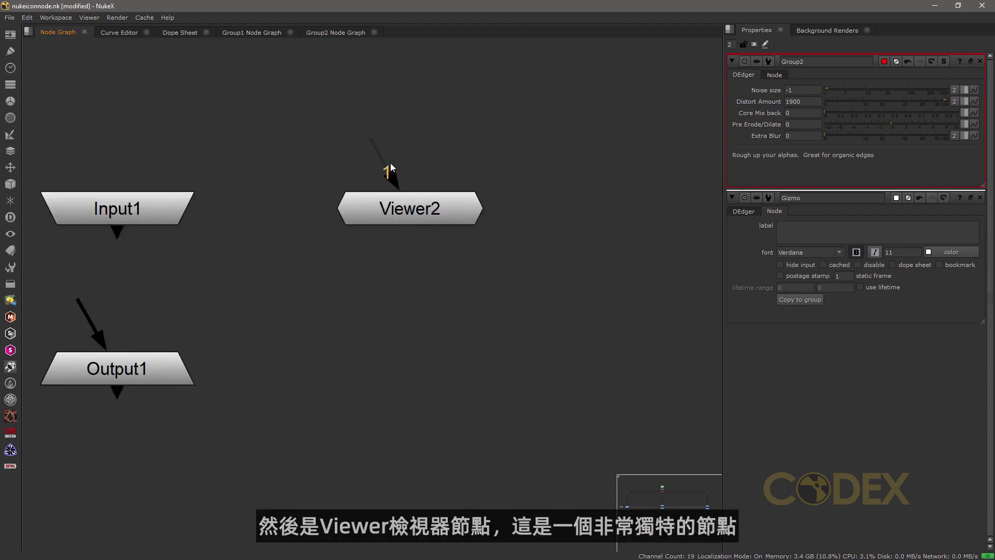
scroll(406, 175, "up", 5)
middle_click_drag(339, 268, 303, 297)
scroll(335, 272, "down", 1)
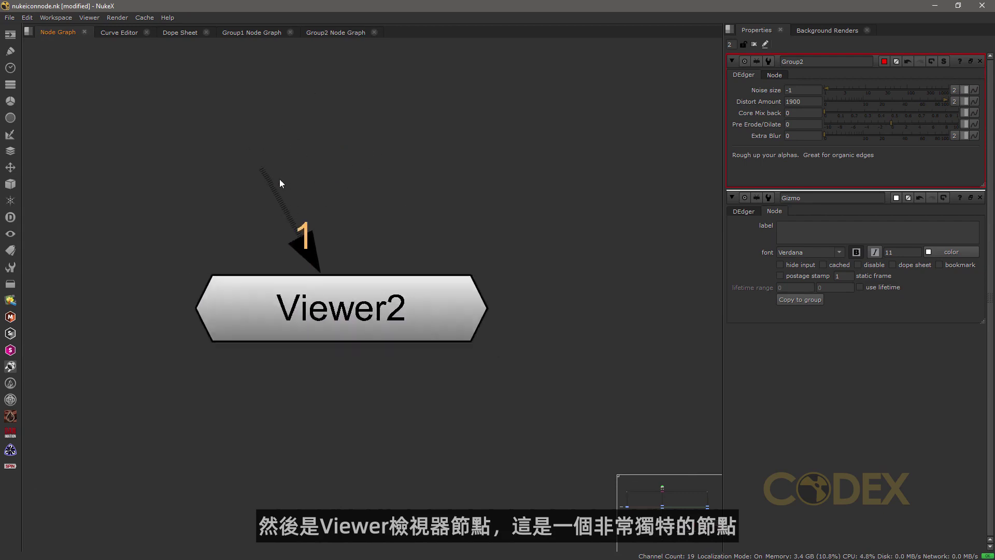
left_click_drag(271, 163, 374, 171)
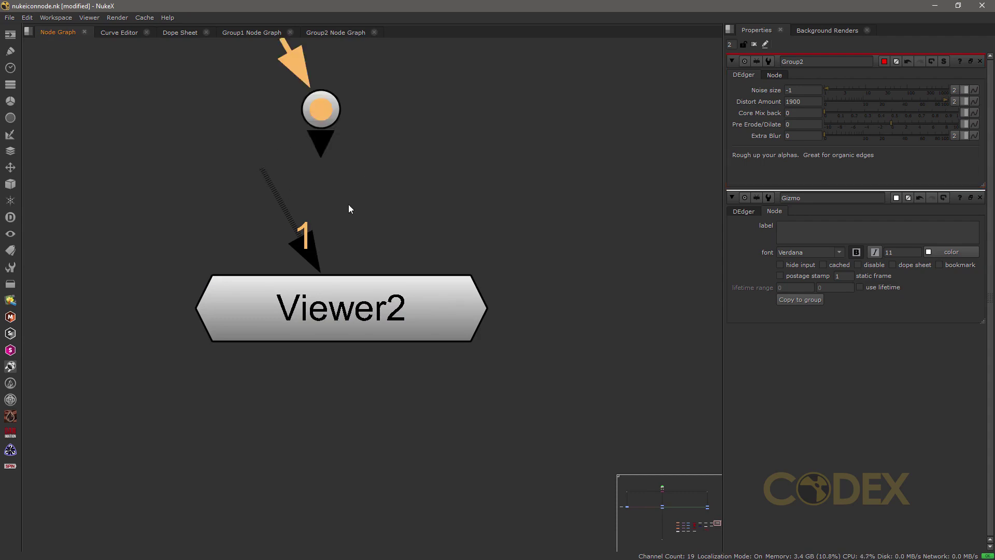
Step: Connect Viewer2's input 1 to the Dot, and pull further viewer inputs out to the same Dot
left_click_drag(269, 181, 313, 109)
left_click_drag(191, 305, 330, 105)
left_click_drag(192, 306, 328, 107)
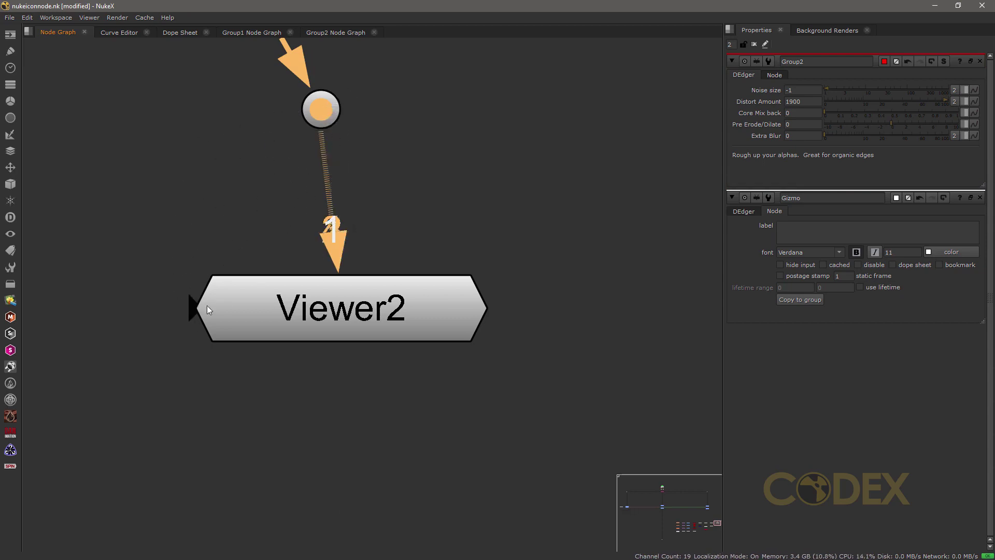
left_click_drag(191, 307, 283, 160)
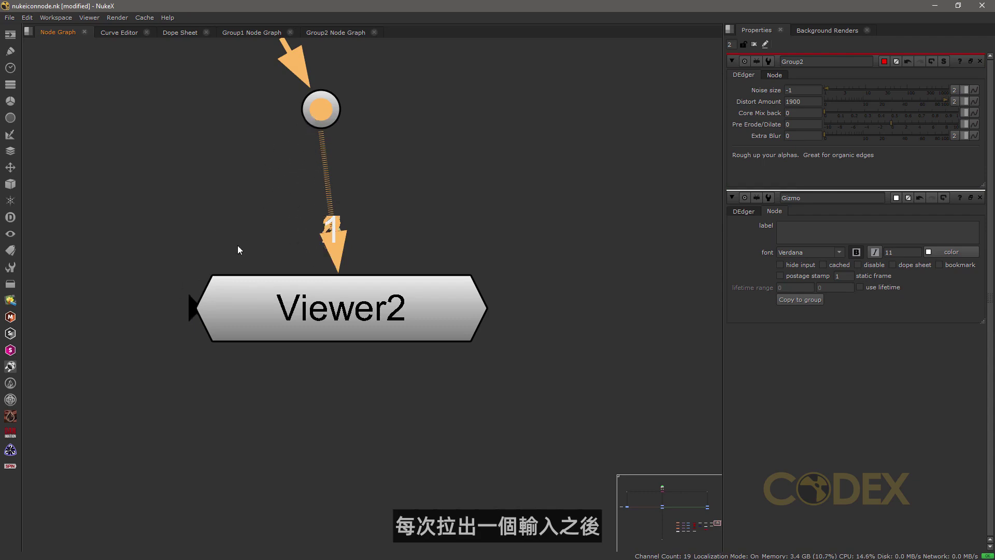
left_click_drag(192, 307, 280, 190)
left_click_drag(190, 306, 305, 171)
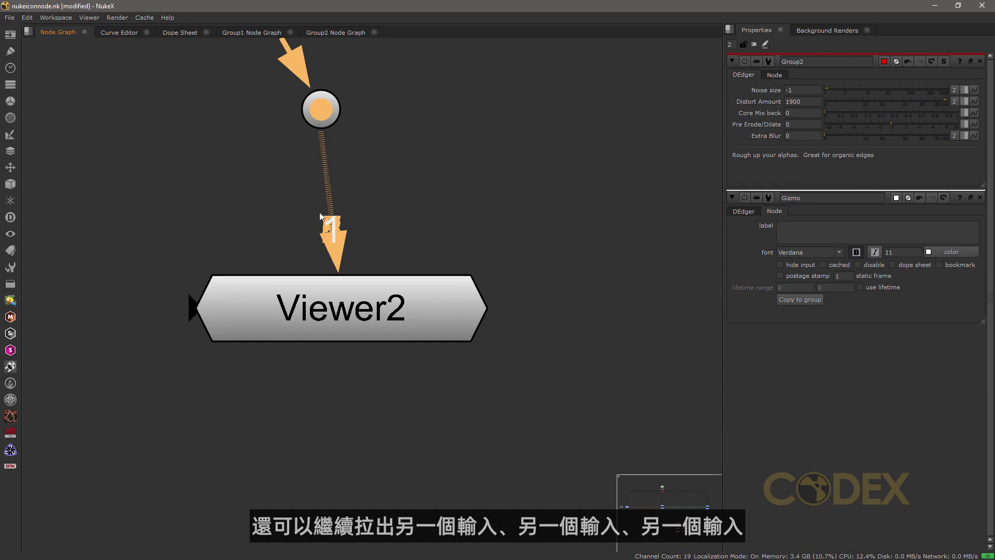
Step: Review the overview of node types and the indicator badges on the Grade node
scroll(322, 215, "down", 8)
middle_click_drag(467, 294, 503, 300)
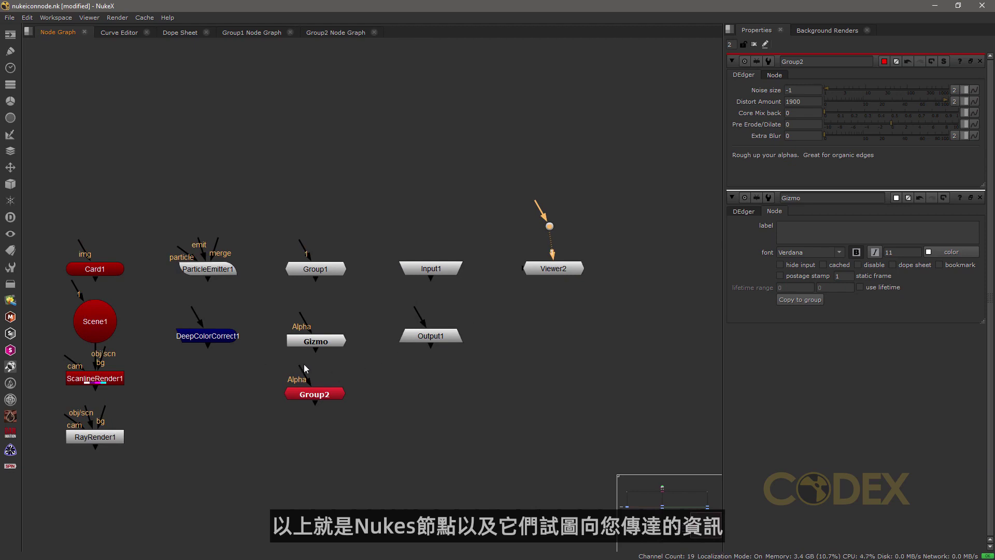
middle_click_drag(248, 359, 607, 423)
mouse_move(311, 395)
middle_mouse_down()
mouse_move(324, 387)
mouse_move(629, 457)
middle_mouse_up()
mouse_move(198, 176)
middle_mouse_down()
mouse_move(375, 362)
mouse_move(332, 322)
middle_mouse_up()
scroll(330, 311, "up", 6)
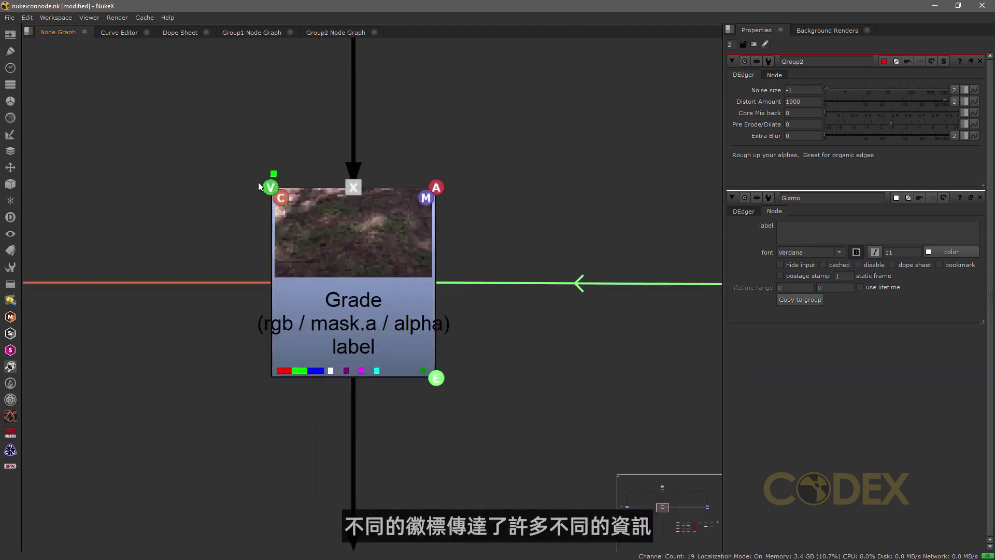